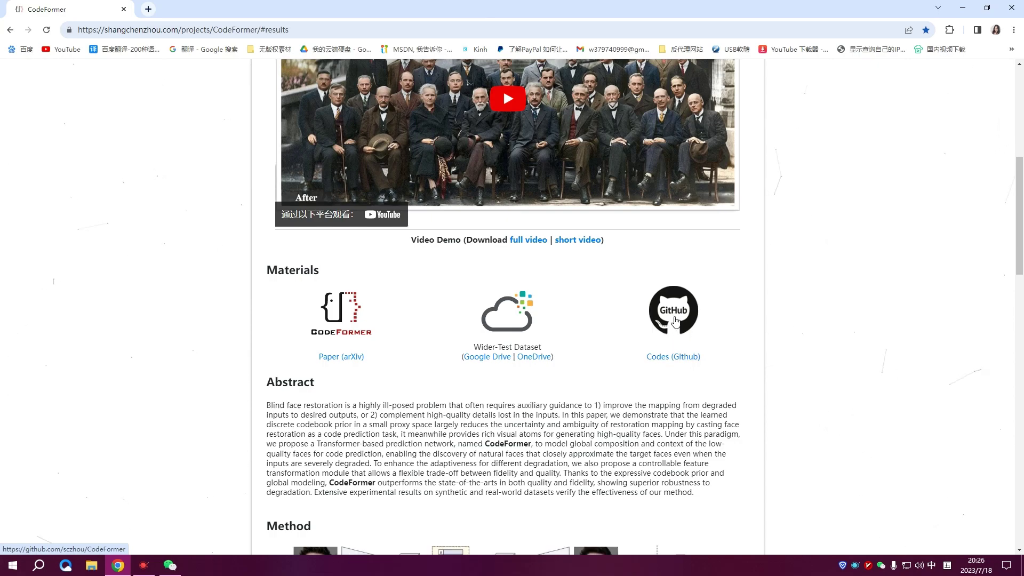
Open CodeFormer's GitHub repository and follow its README badge to the Replicate demo.
click(675, 321)
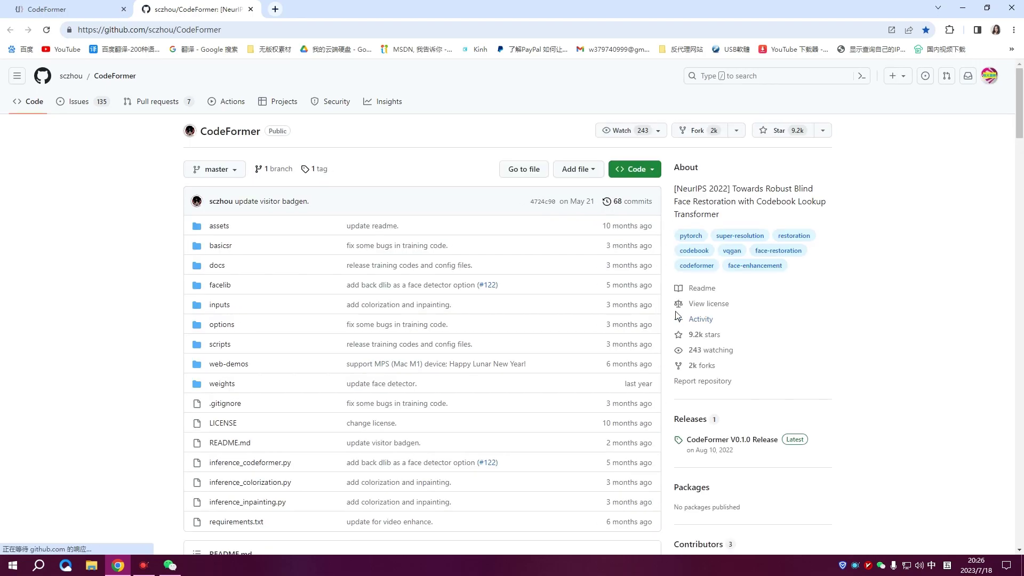
scroll(675, 315, down, 5)
scroll(675, 314, down, 3)
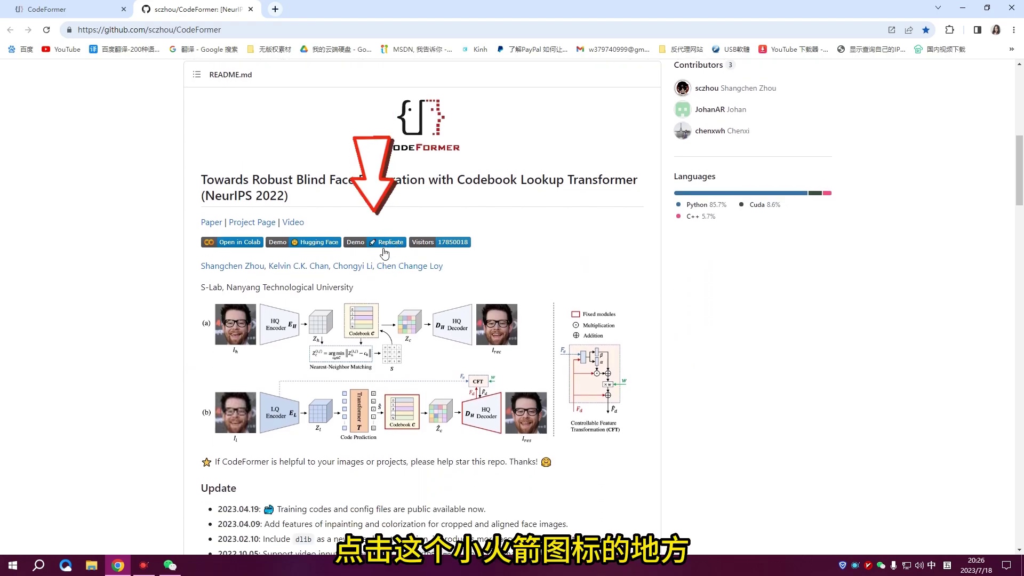
click(388, 243)
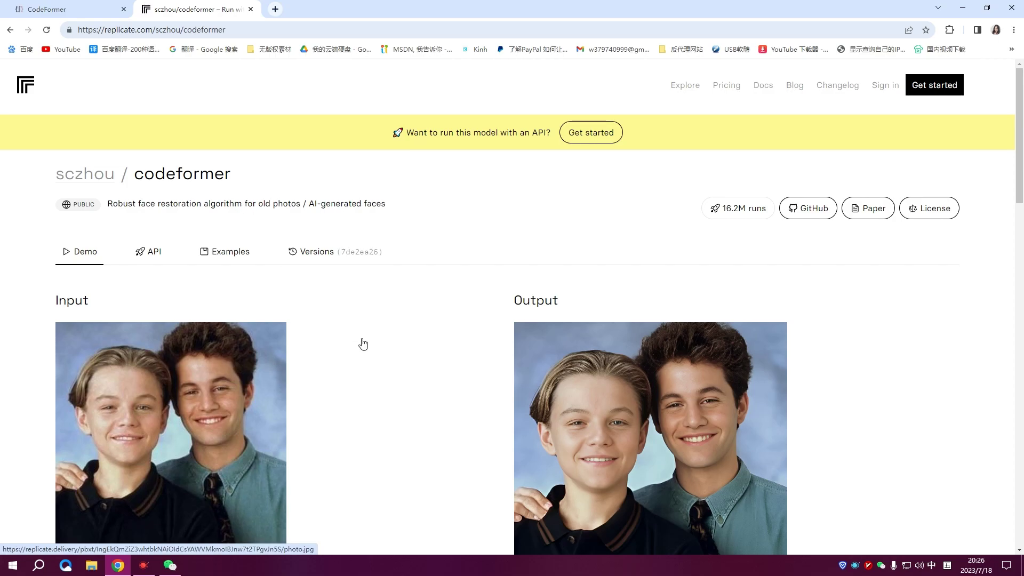
Sign in to Replicate with the GitHub account to enable running the codeformer model.
scroll(364, 344, down, 7)
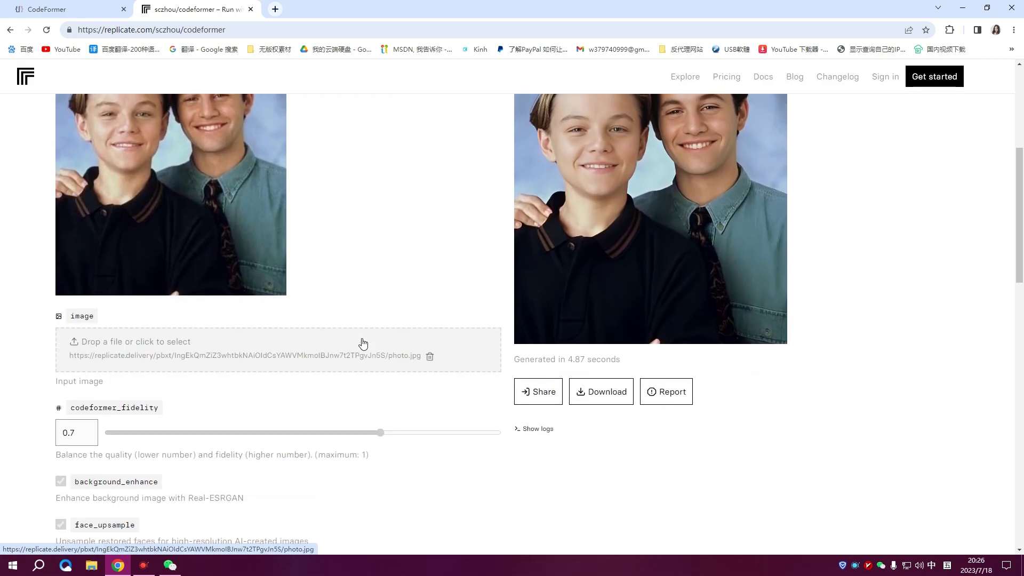
scroll(363, 344, down, 4)
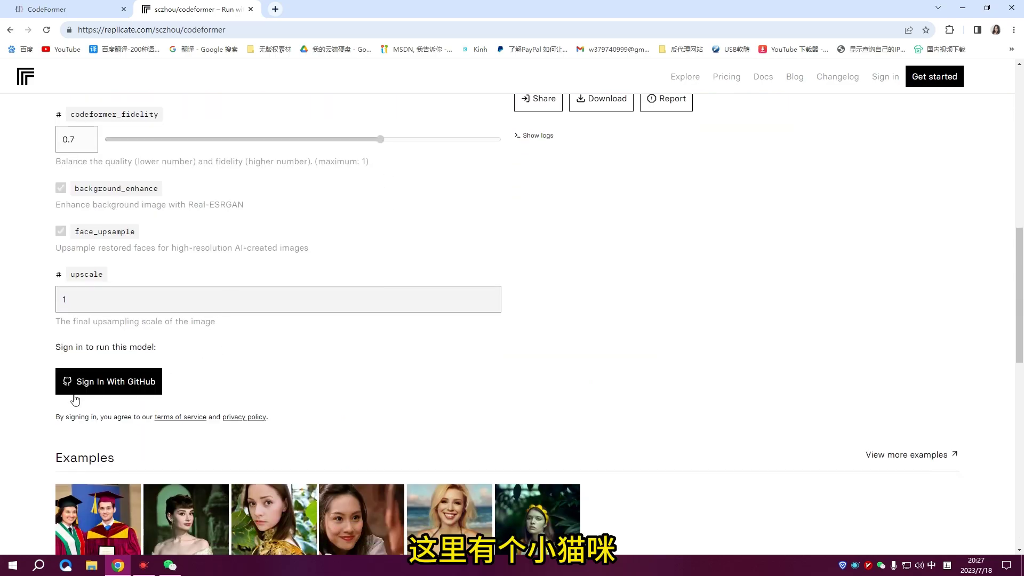
click(103, 394)
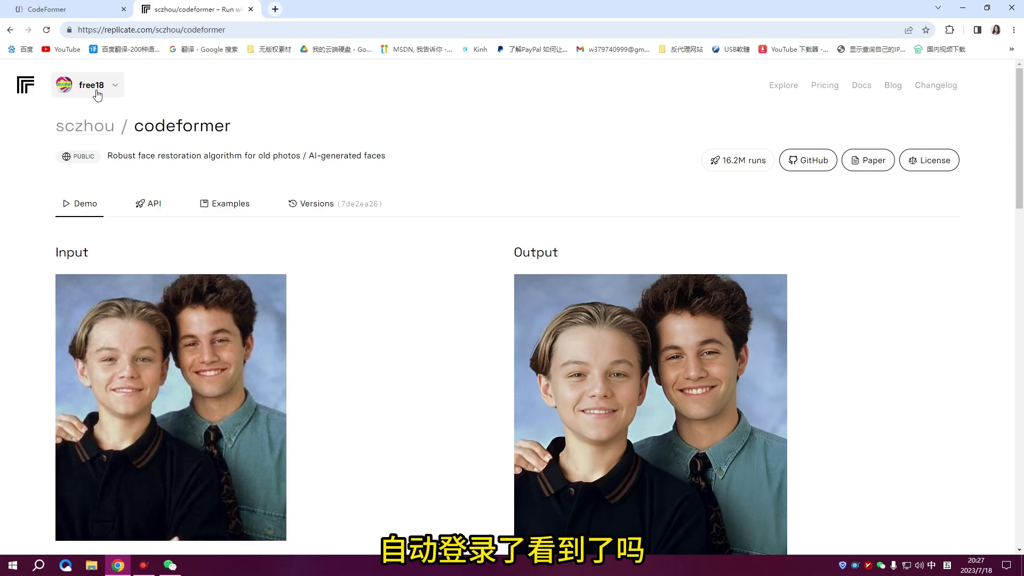
Open the file chooser for the input image and delete 44.png from the desktop folder.
scroll(194, 243, down, 6)
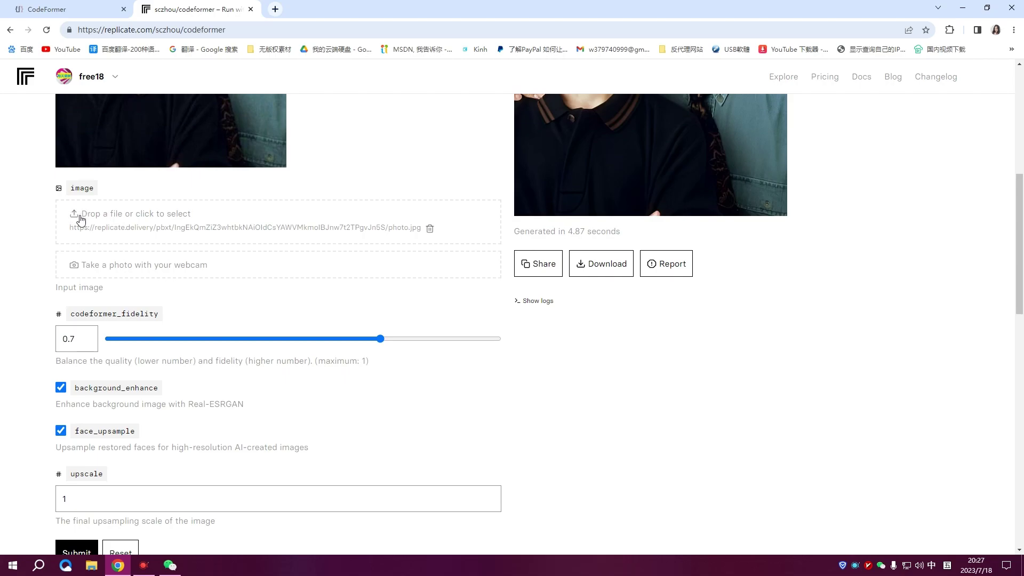
click(178, 219)
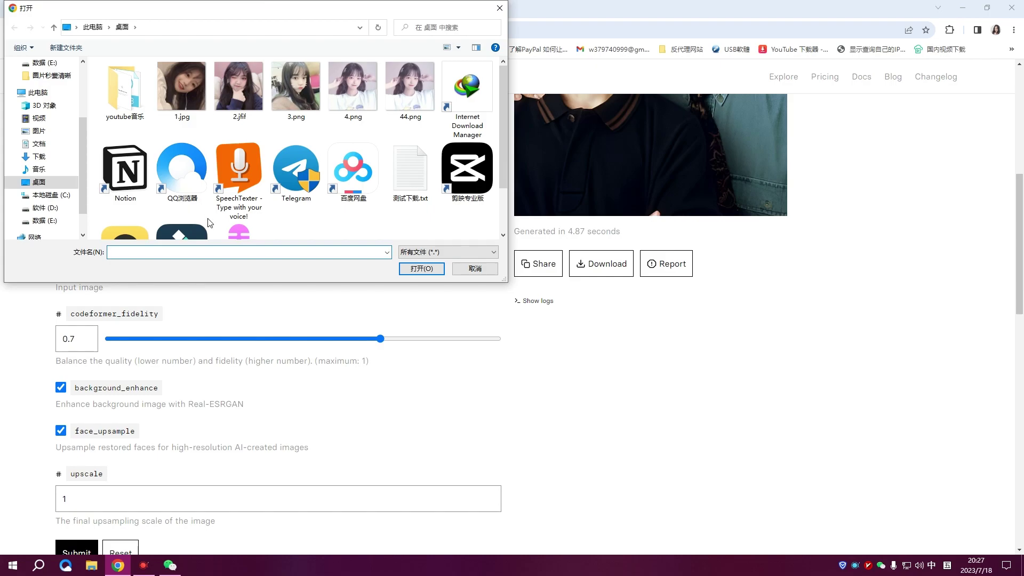
click(187, 98)
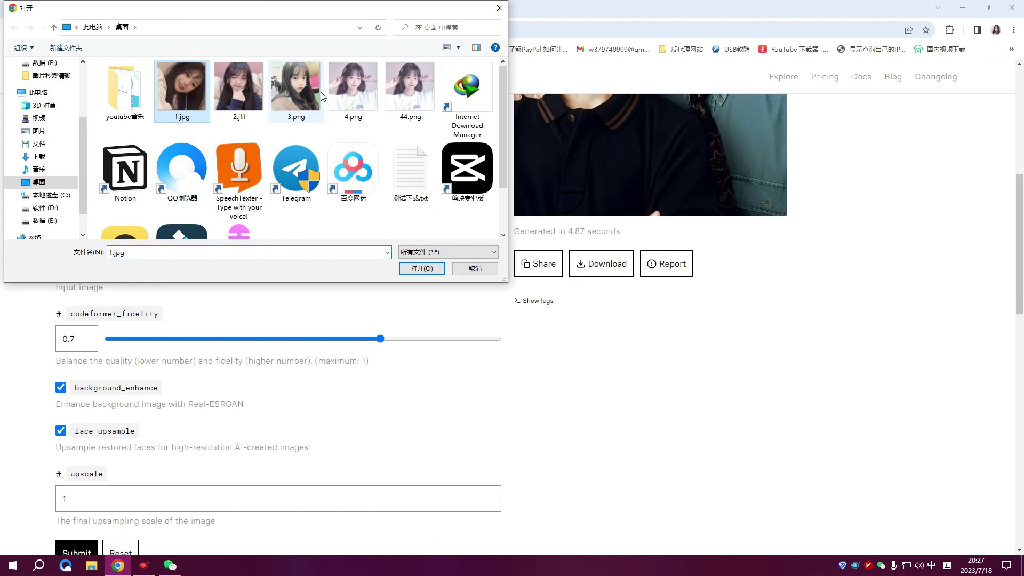
click(412, 87)
right_click(411, 85)
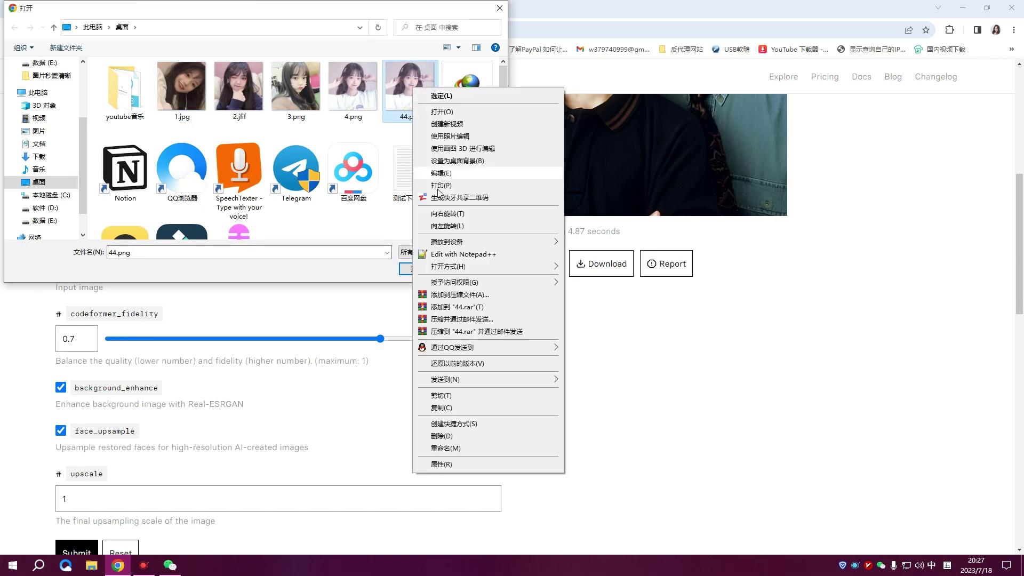
click(470, 436)
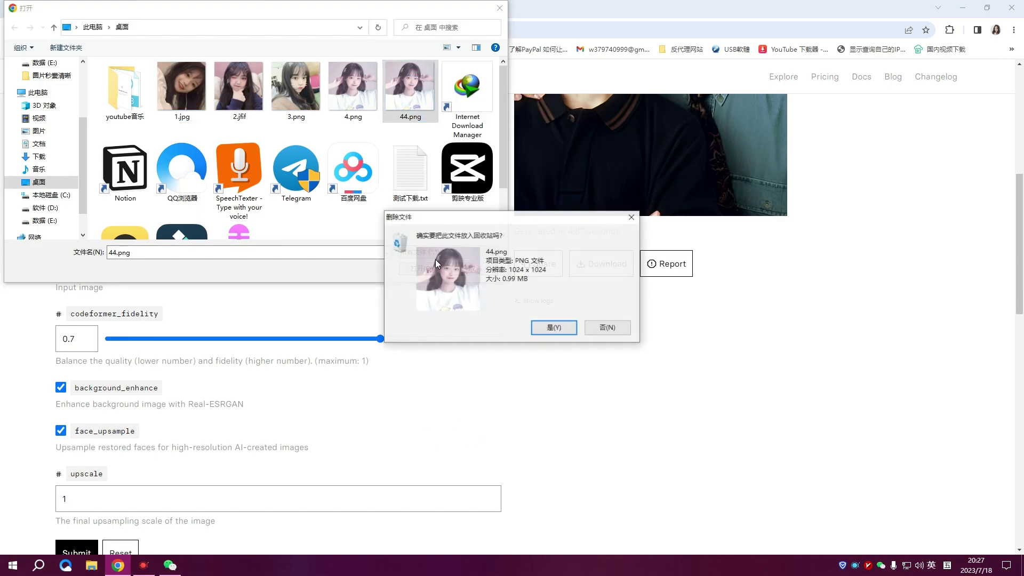
click(542, 326)
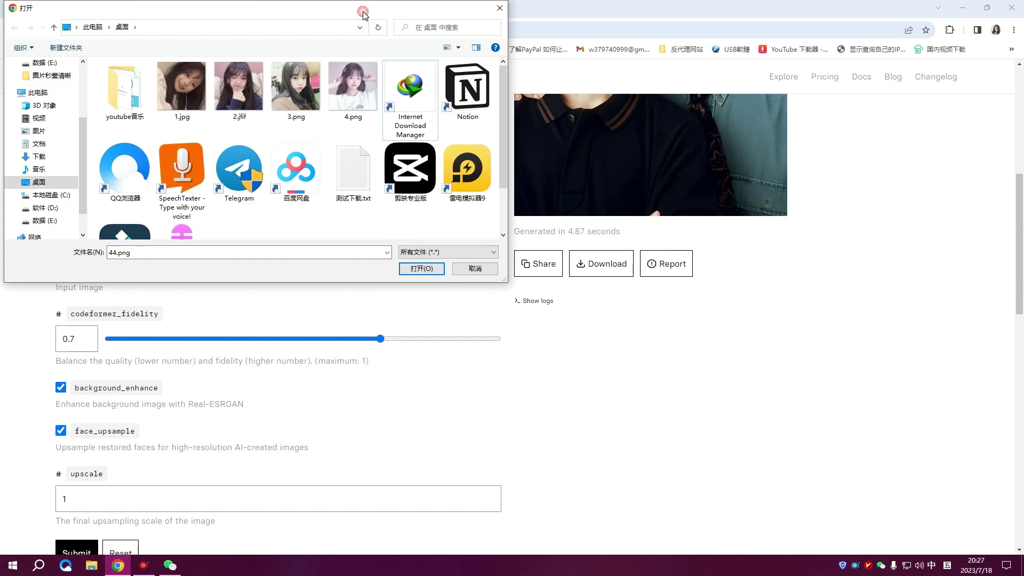
Load 1.jpg from the desktop as the model's input image.
click(188, 87)
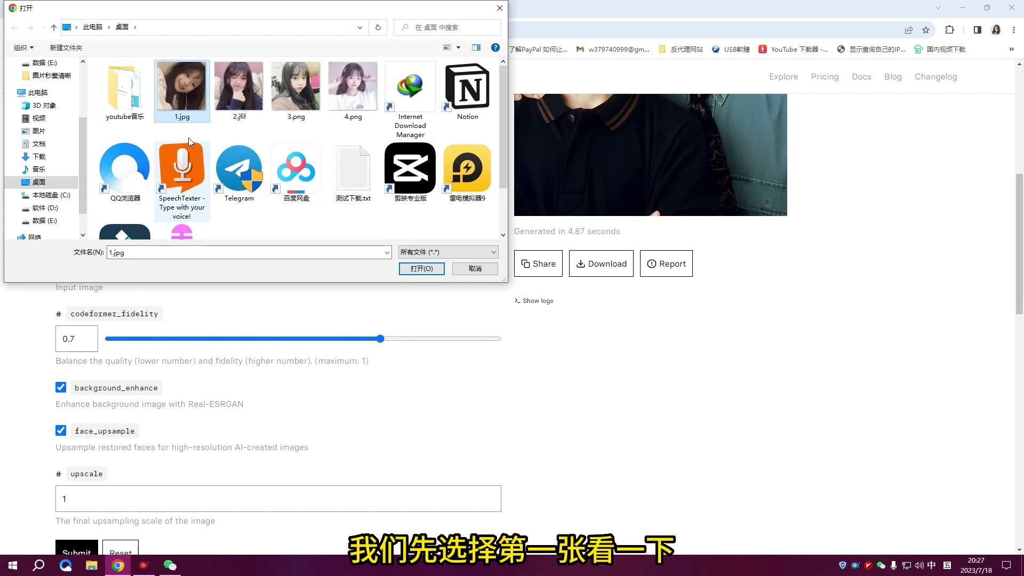
click(418, 268)
scroll(454, 259, up, 5)
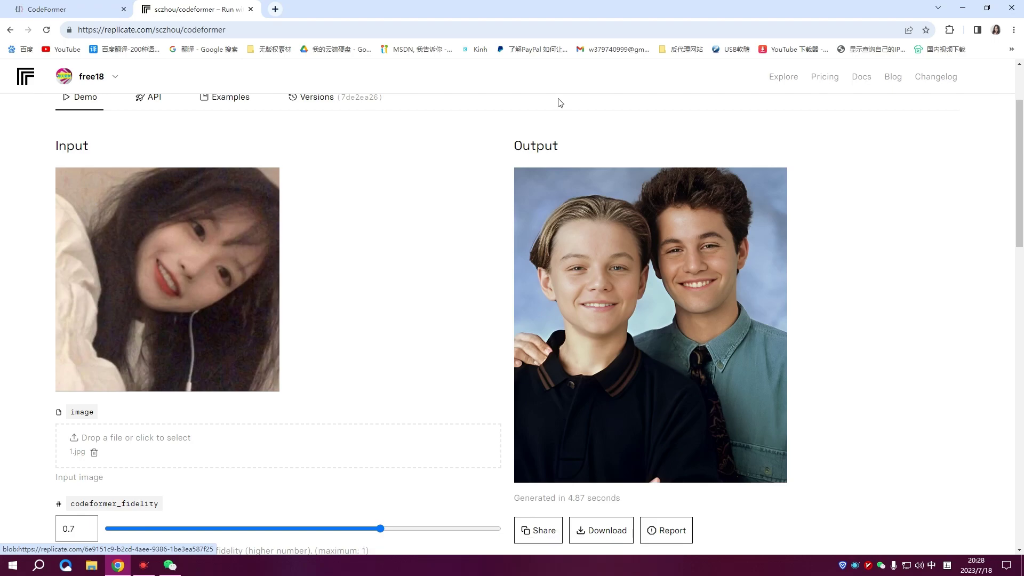
Open 1.jpg from the desktop in the photo viewer and enlarge it to examine its sharpness.
click(963, 8)
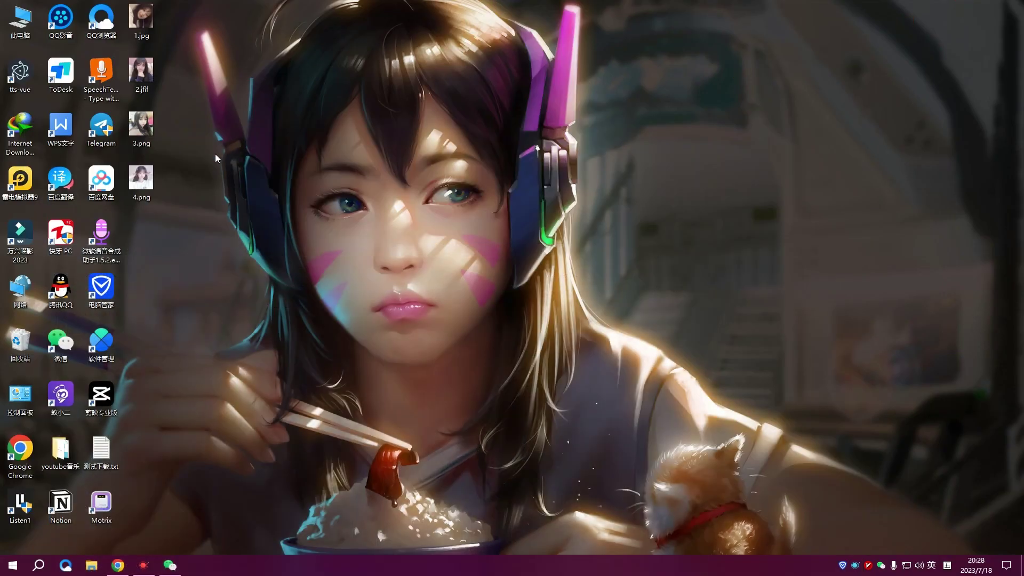
double_click(142, 24)
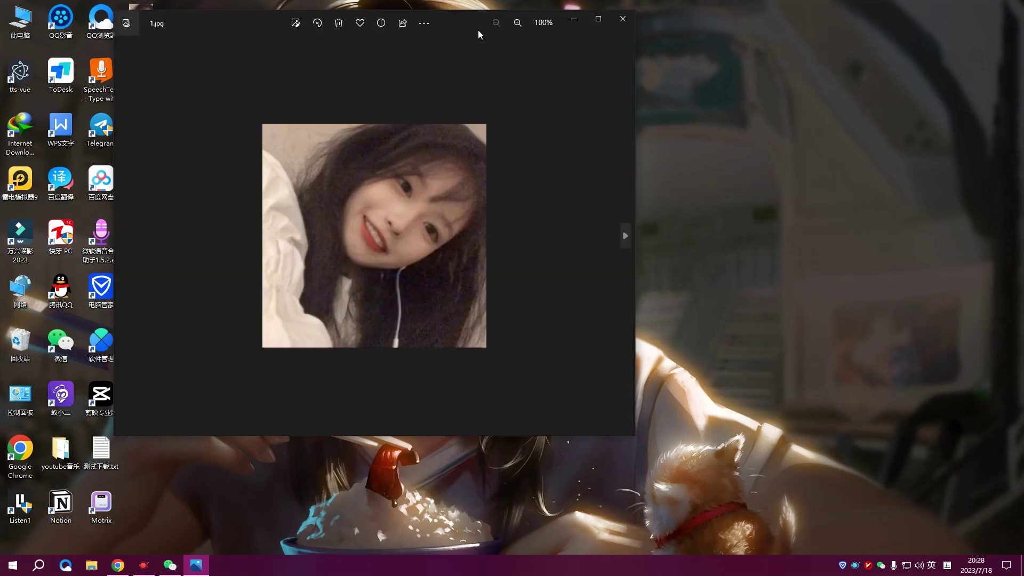
drag(243, 33, 196, 83)
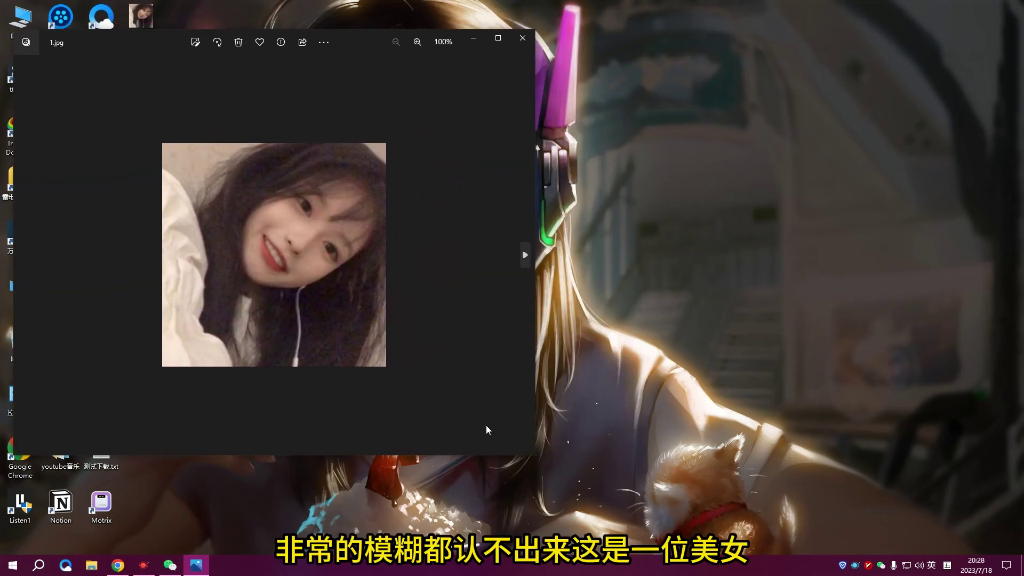
click(417, 42)
click(417, 42)
drag(374, 42, 323, 39)
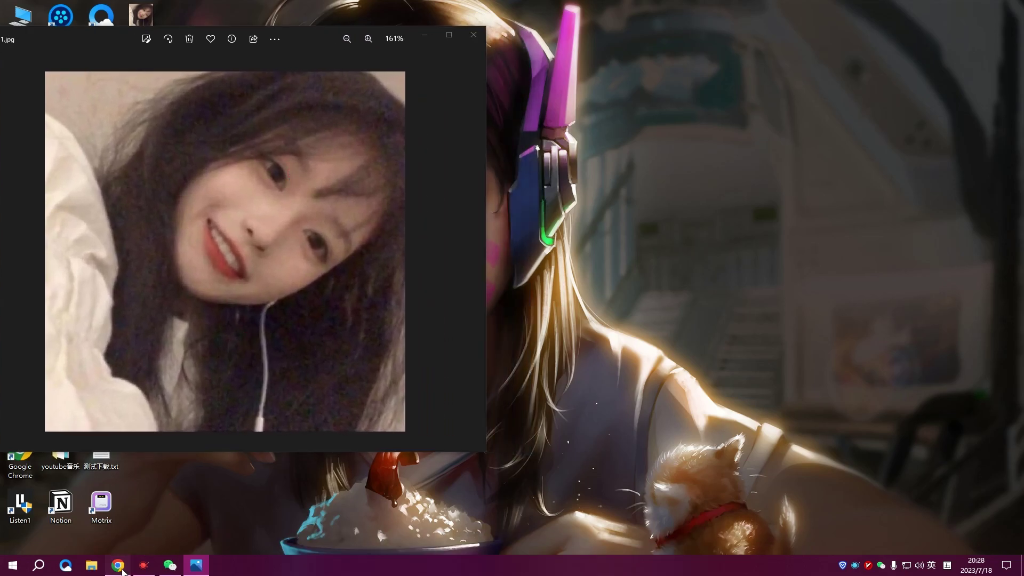
Switch back to Chrome and set codeformer_fidelity to 1.
click(118, 565)
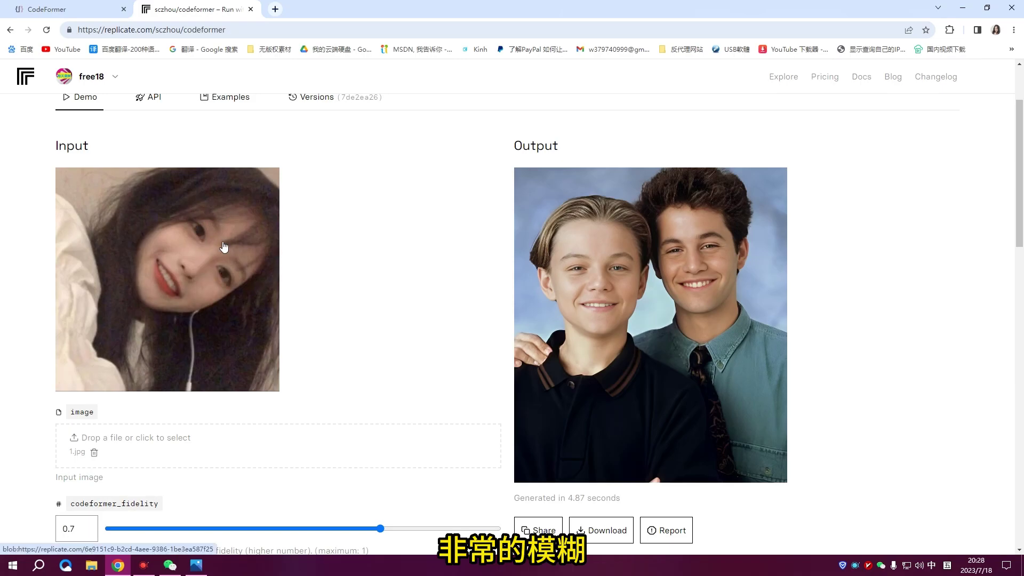
scroll(215, 325, down, 4)
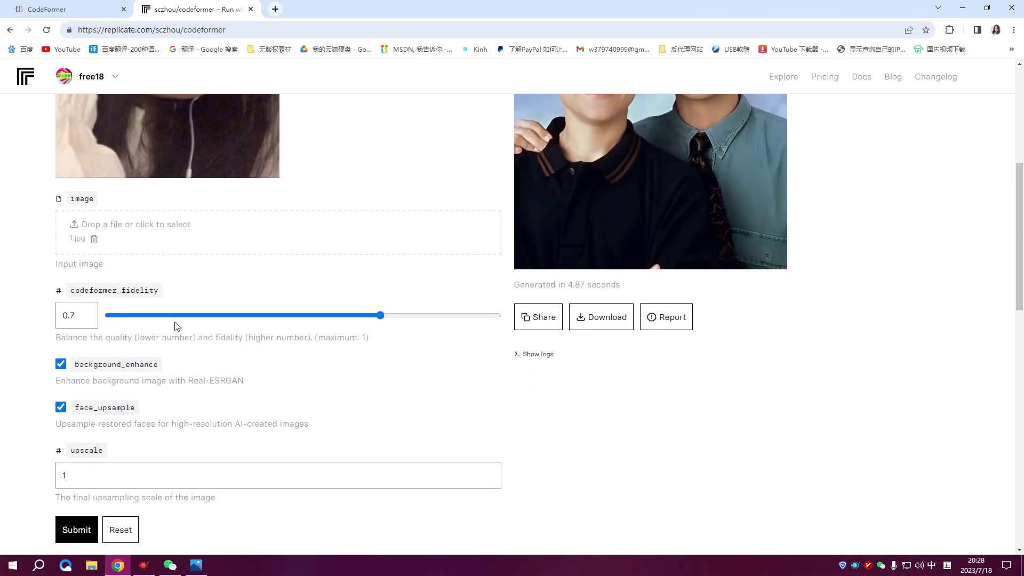
scroll(346, 312, up, 1)
click(391, 372)
drag(390, 373, 498, 370)
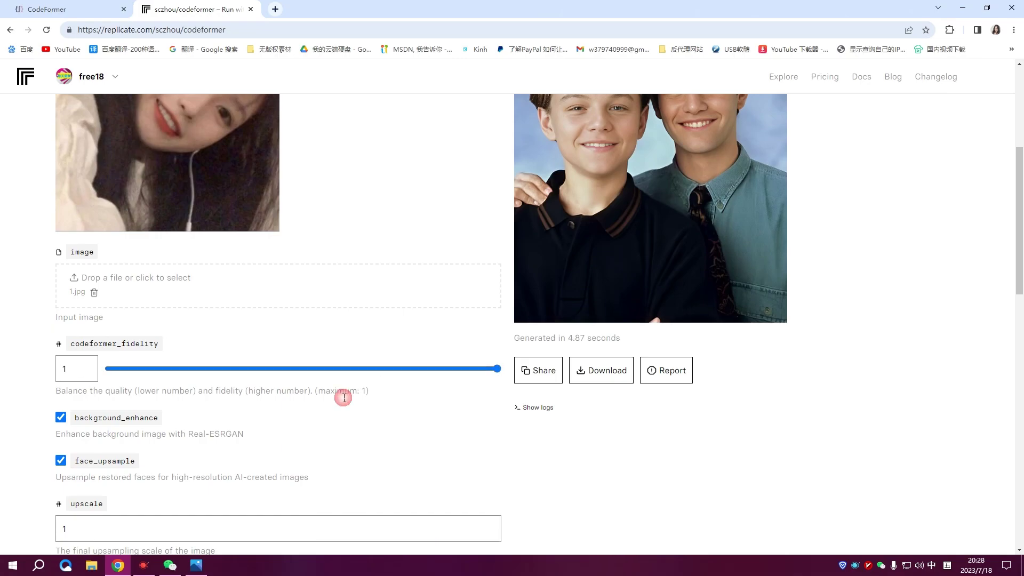
Set the upscale value to 2 and run the restoration on 1.jpg.
scroll(222, 430, down, 1)
scroll(222, 431, down, 1)
double_click(96, 426)
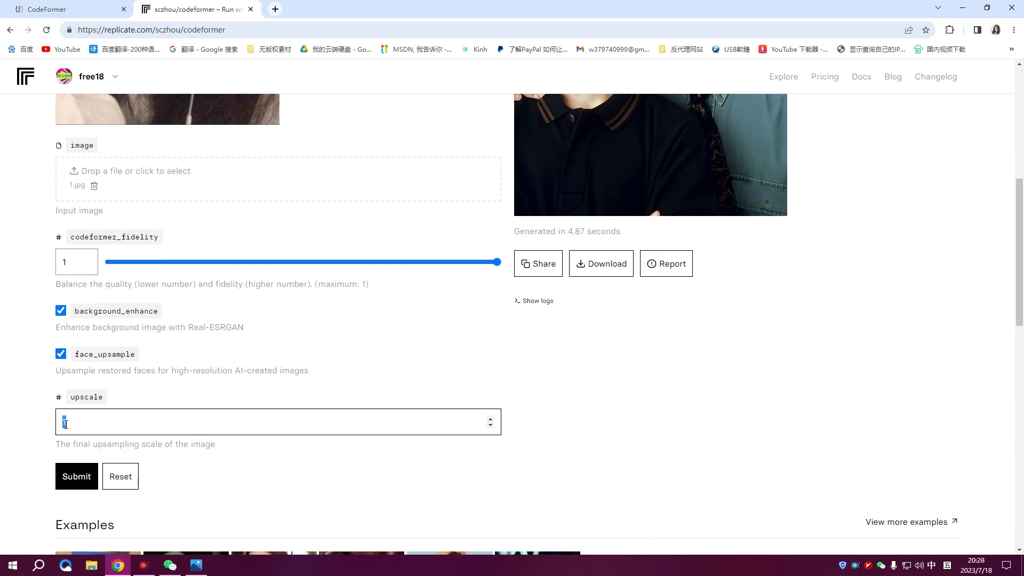
text(2)
scroll(202, 418, up, 3)
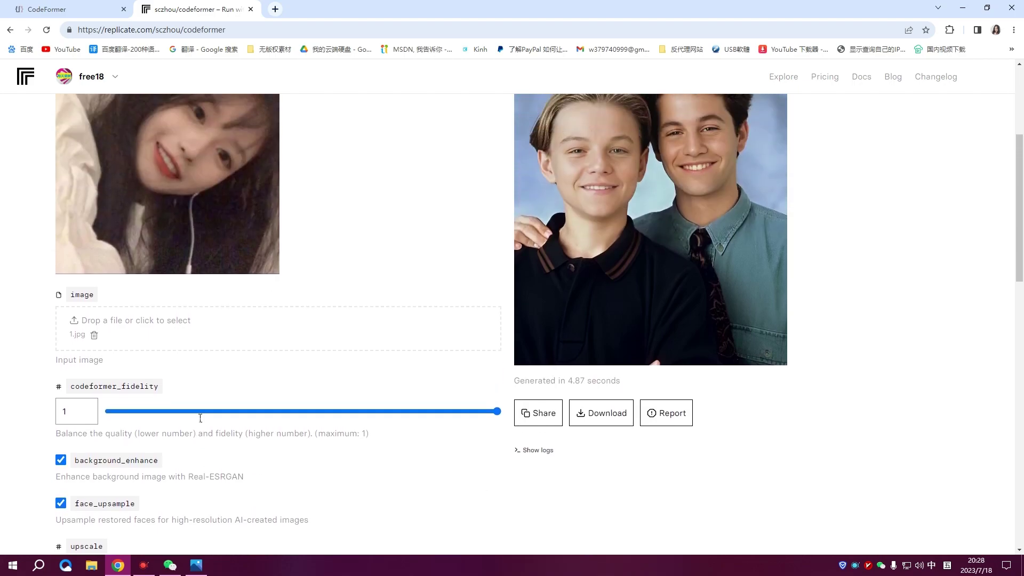
scroll(201, 418, down, 2)
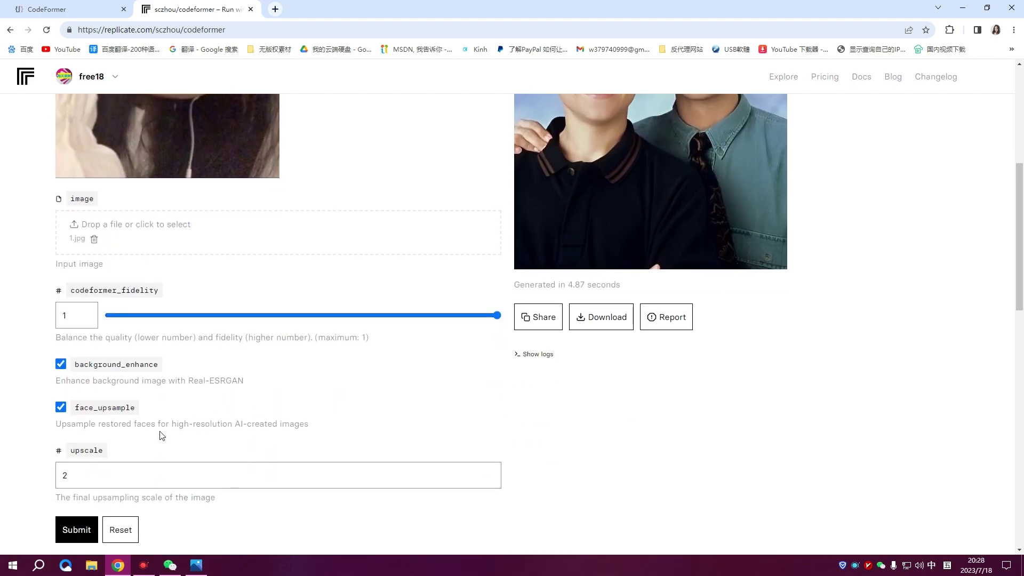
click(74, 536)
scroll(732, 304, up, 4)
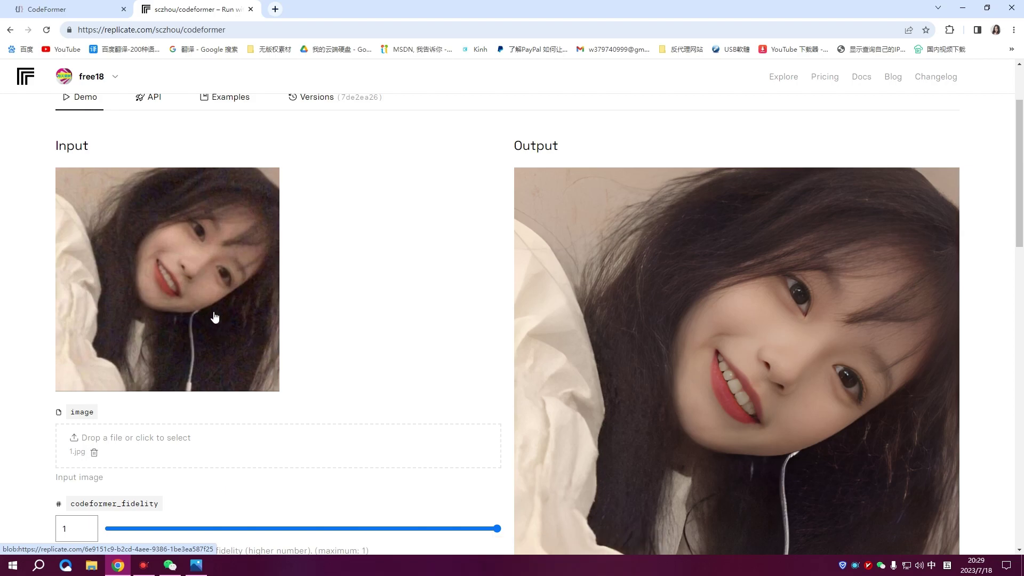
Compare the restored output with the original, and replace the input image 1.jpg with 2.jfif from the desktop.
scroll(677, 348, down, 2)
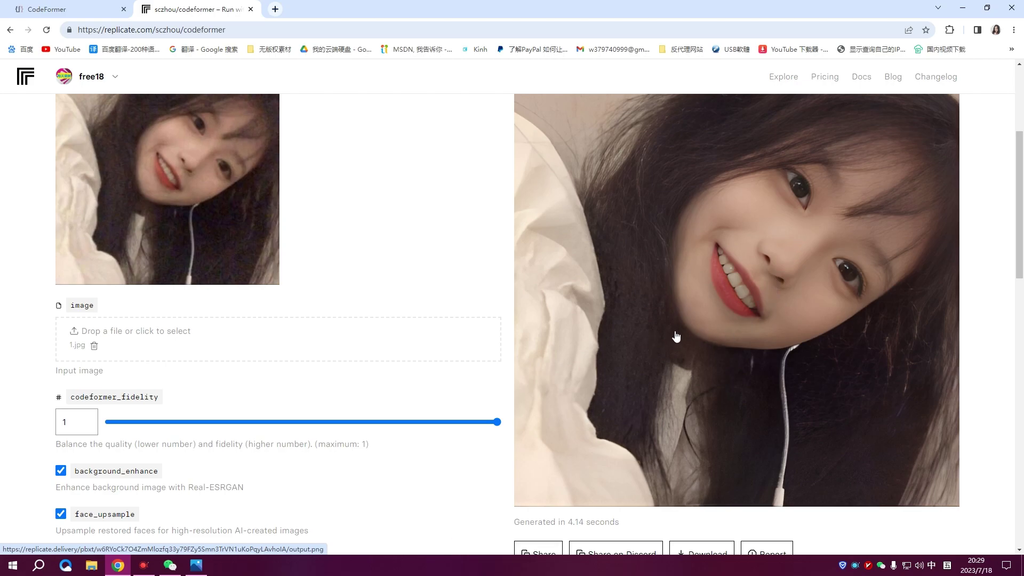
scroll(672, 335, up, 2)
scroll(411, 356, down, 2)
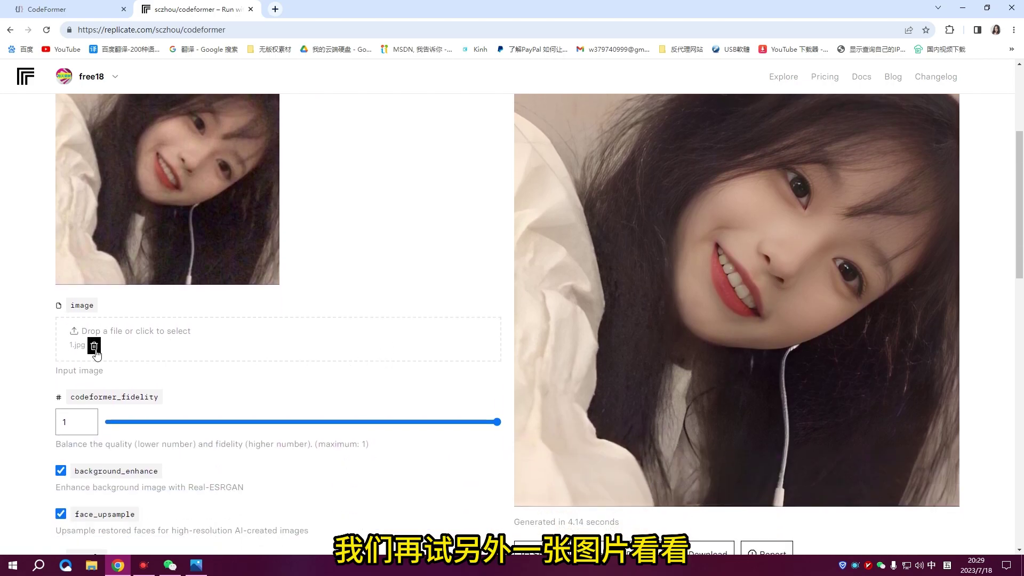
click(94, 348)
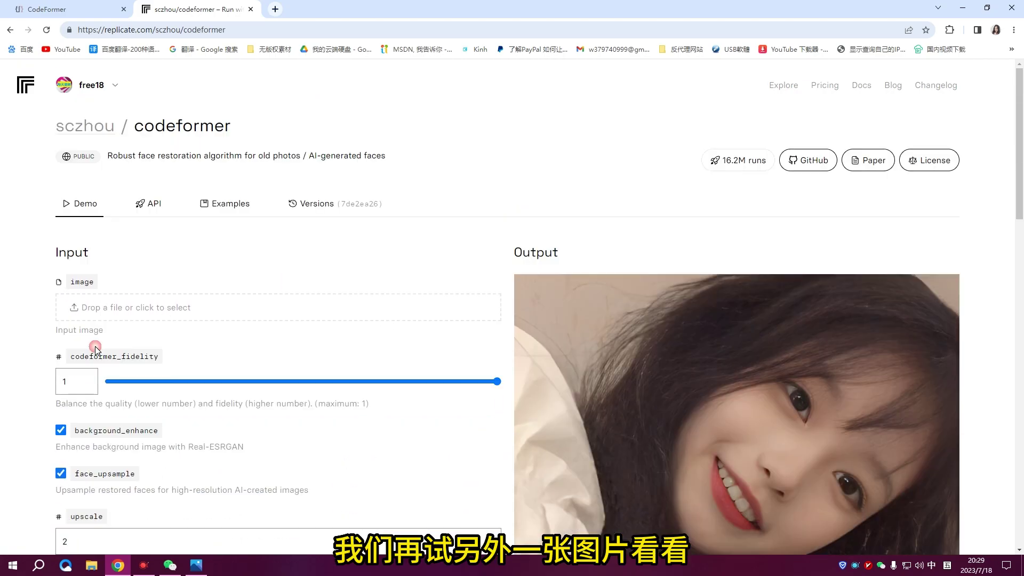
click(100, 307)
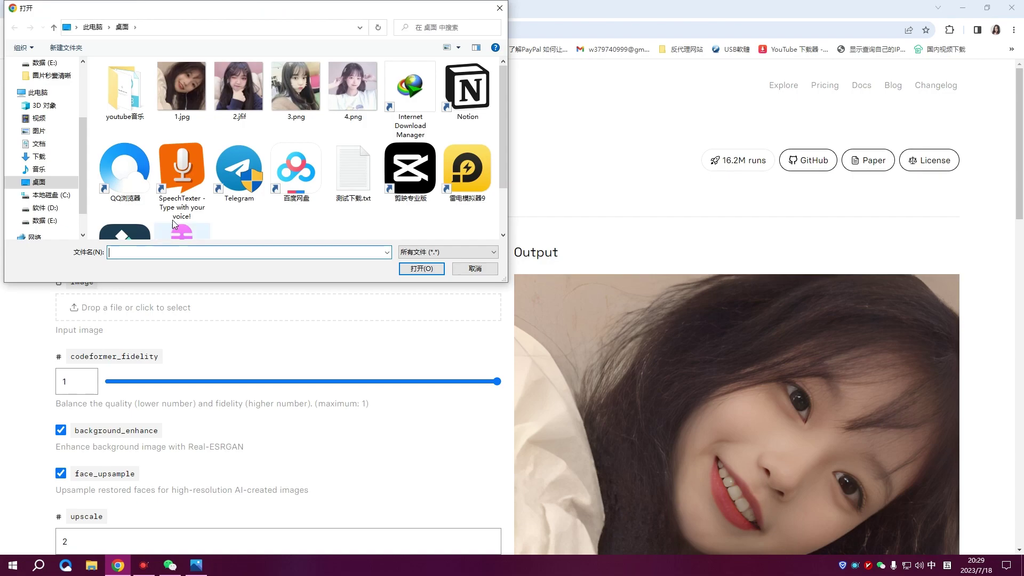
double_click(249, 93)
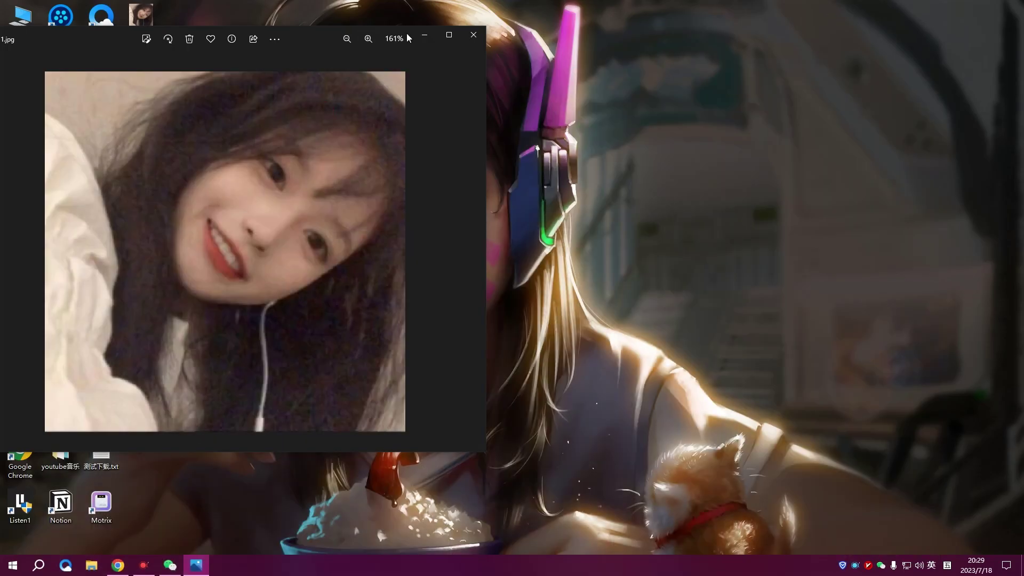
Close the 1.jpg preview and examine 2.jfif enlarged to 313% in the photo viewer.
click(474, 35)
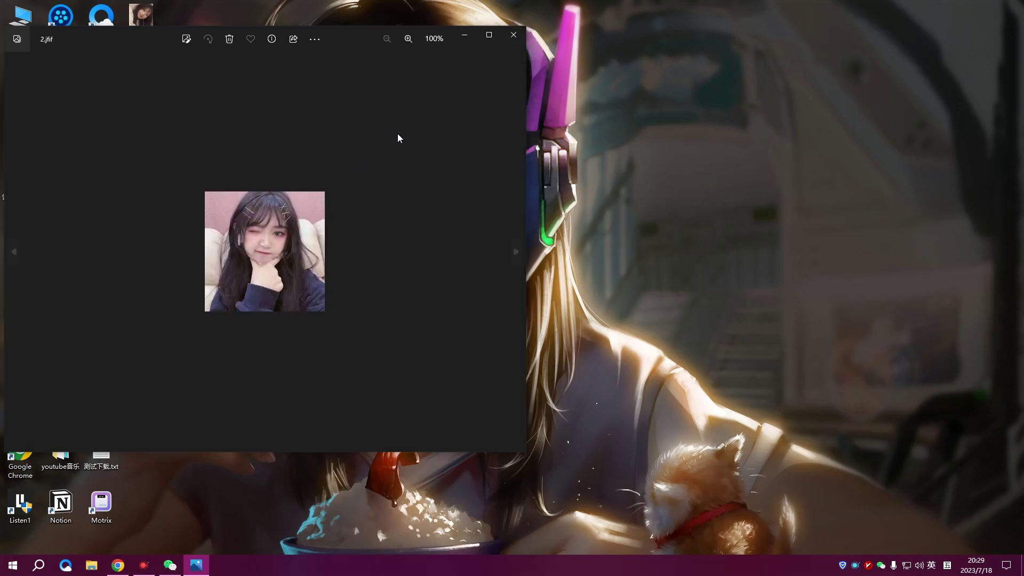
scroll(337, 178, up, 2)
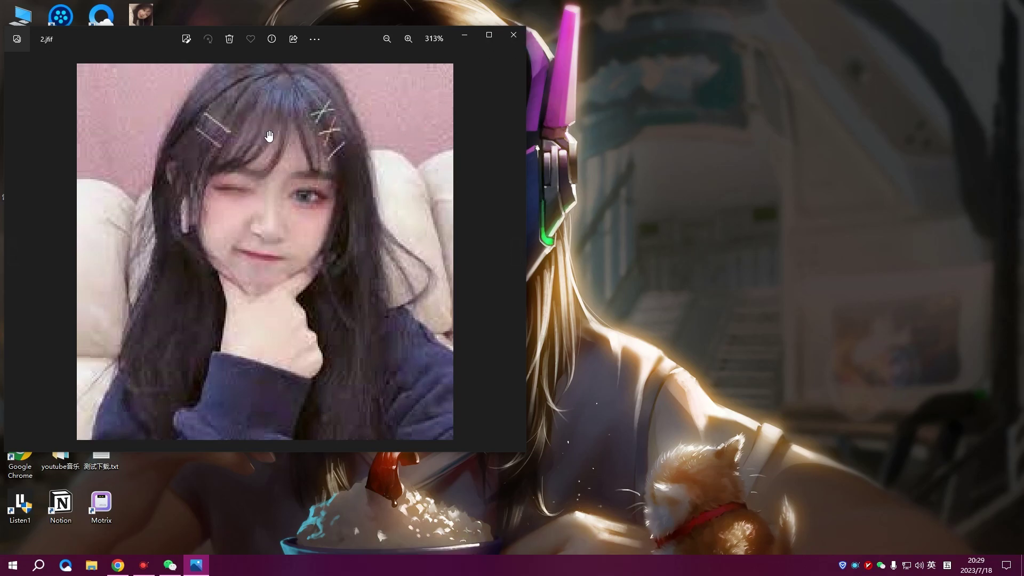
click(512, 36)
Switch back to Chrome, set the upscale value to 10 and run the restoration on 2.jfif.
click(118, 565)
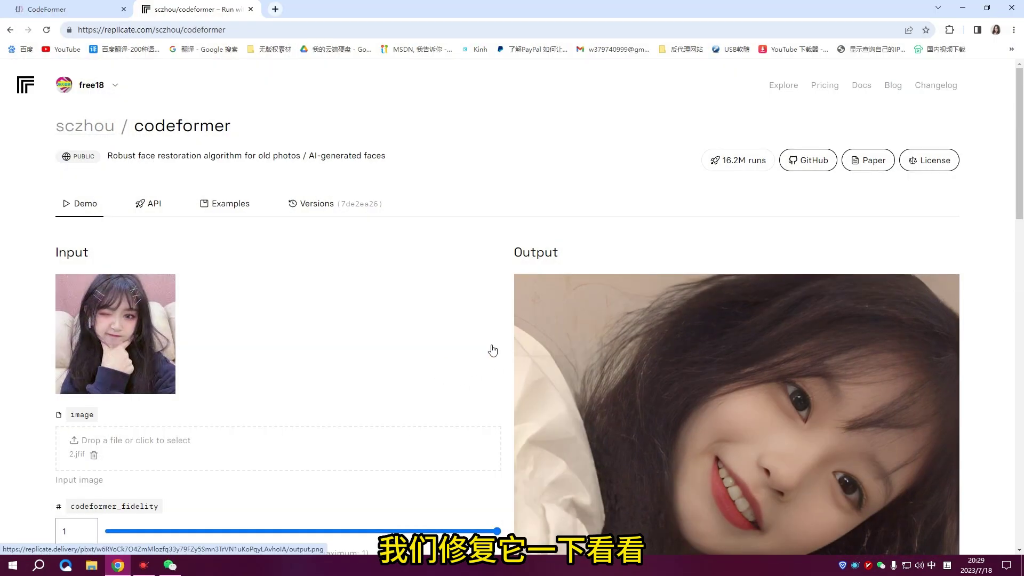
scroll(455, 402, down, 4)
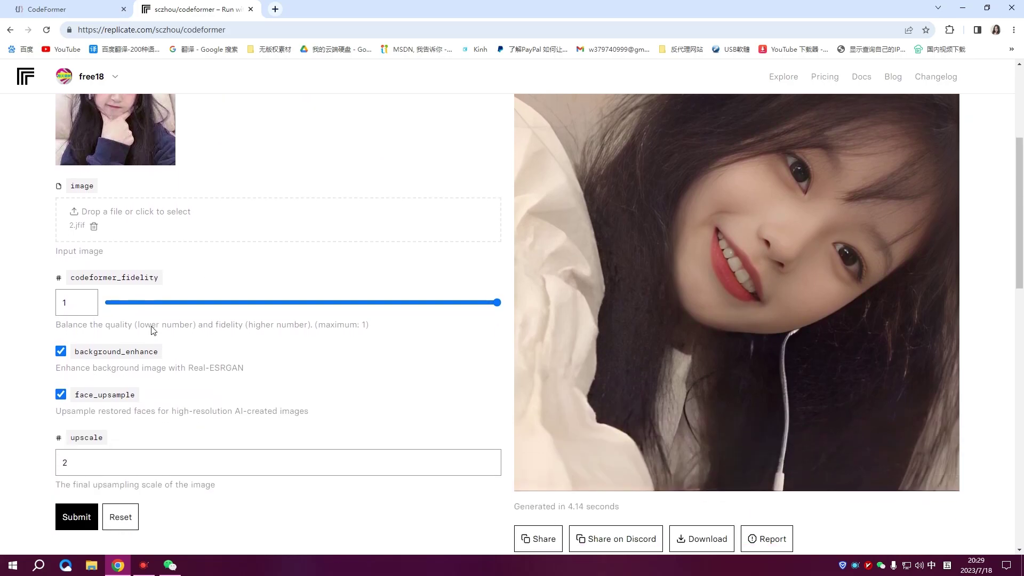
scroll(112, 229, up, 1)
drag(67, 483, 127, 468)
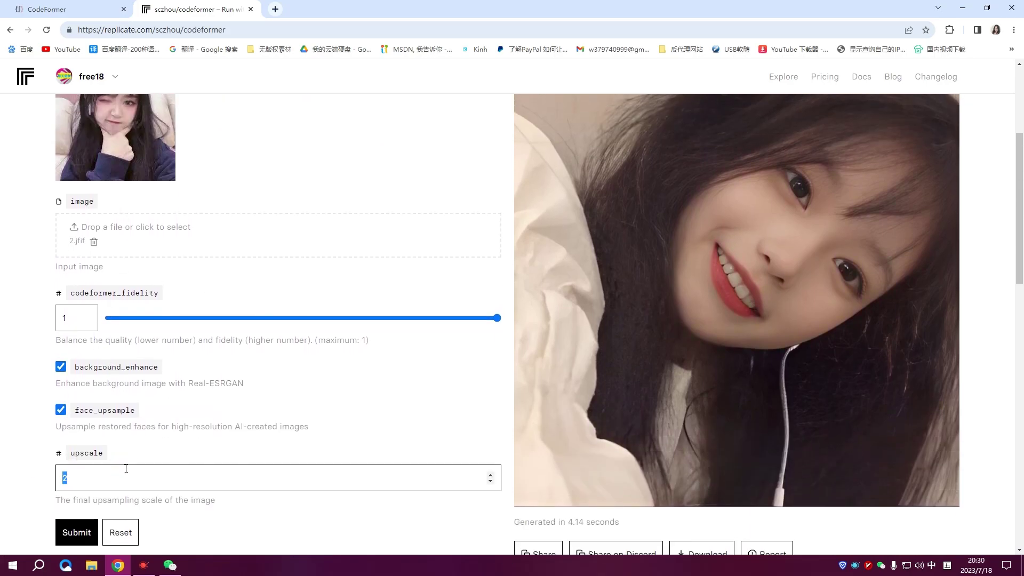
click(78, 532)
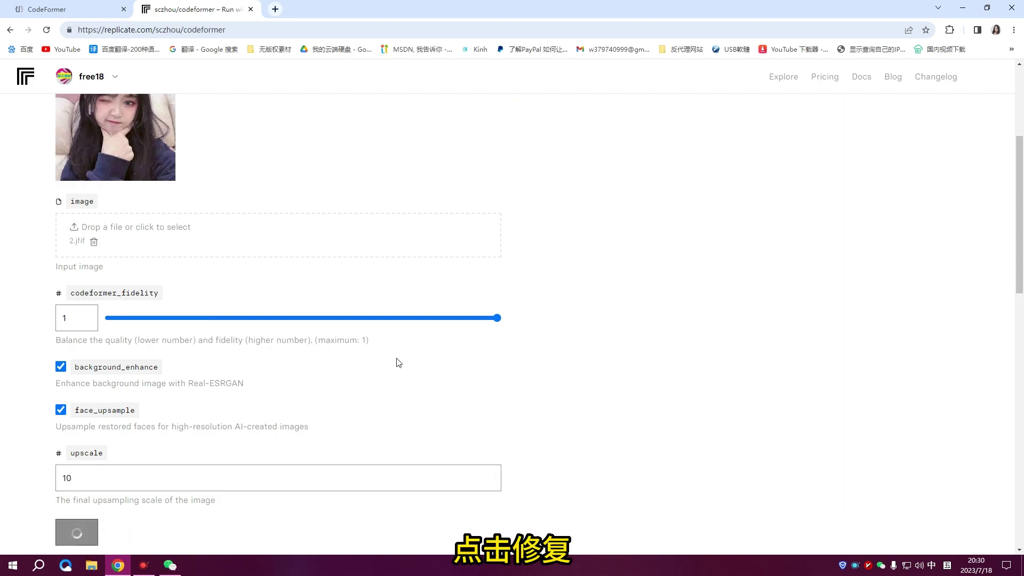
scroll(646, 288, down, 2)
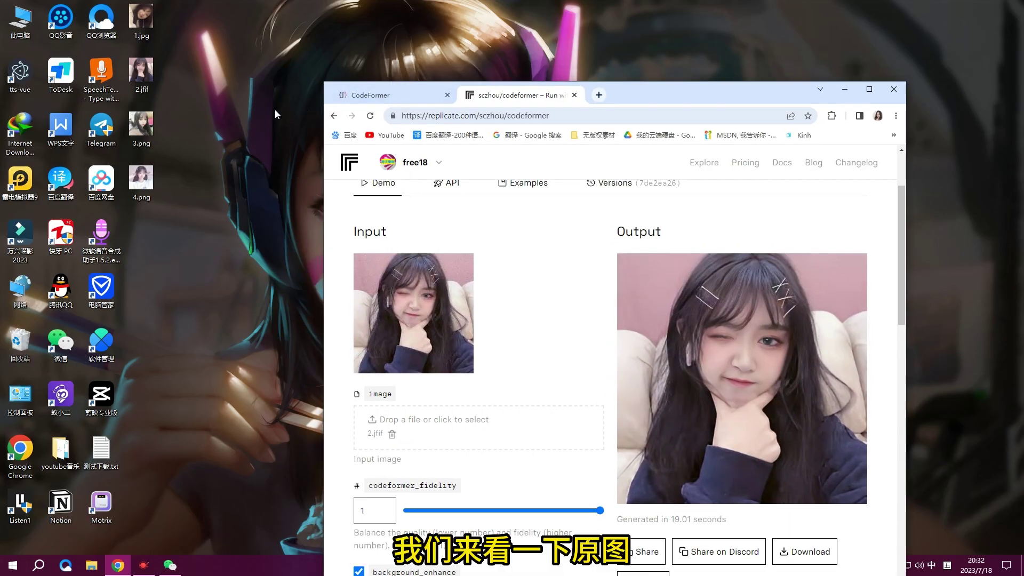
Open the original 2.jfif from the desktop, compare it enlarged to 611% with the restored output, and close the preview.
double_click(141, 75)
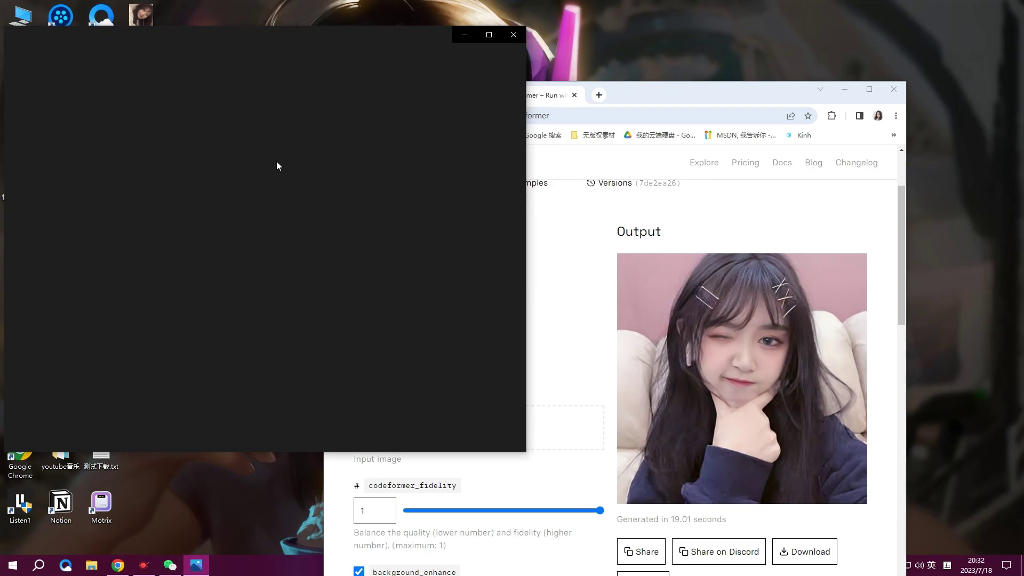
scroll(270, 210, up, 8)
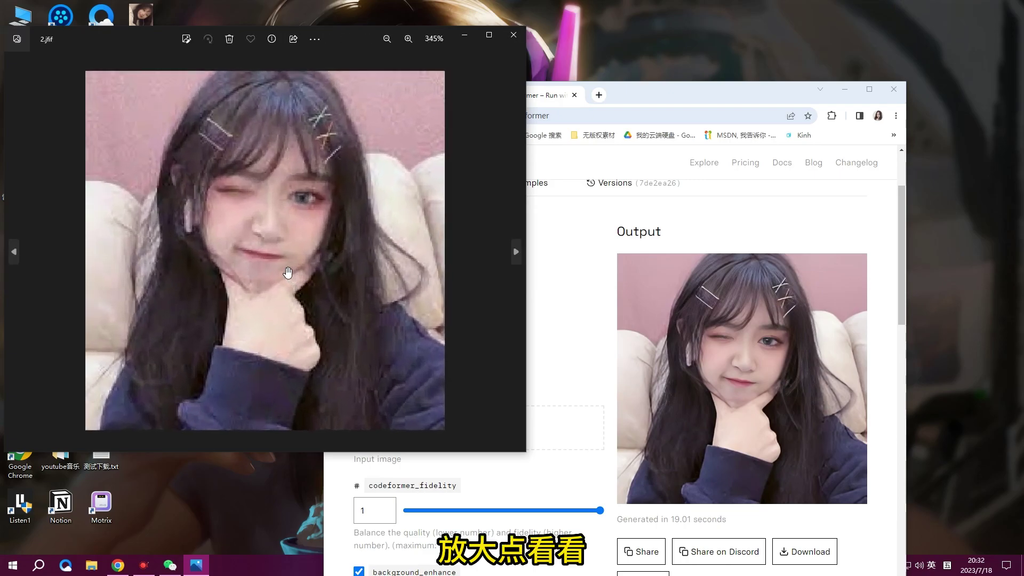
scroll(306, 299, up, 2)
drag(349, 34, 423, 158)
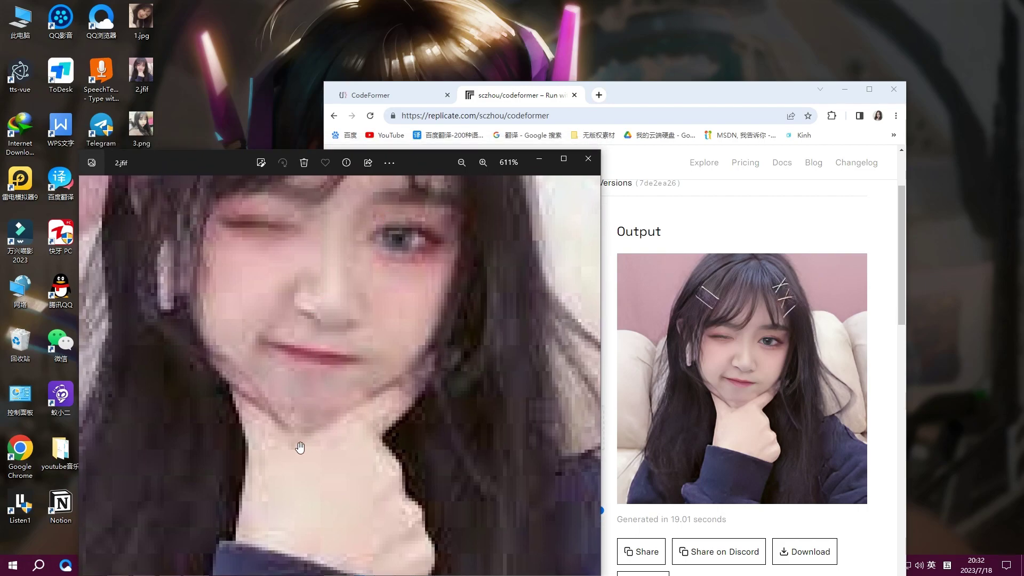
scroll(281, 393, down, 4)
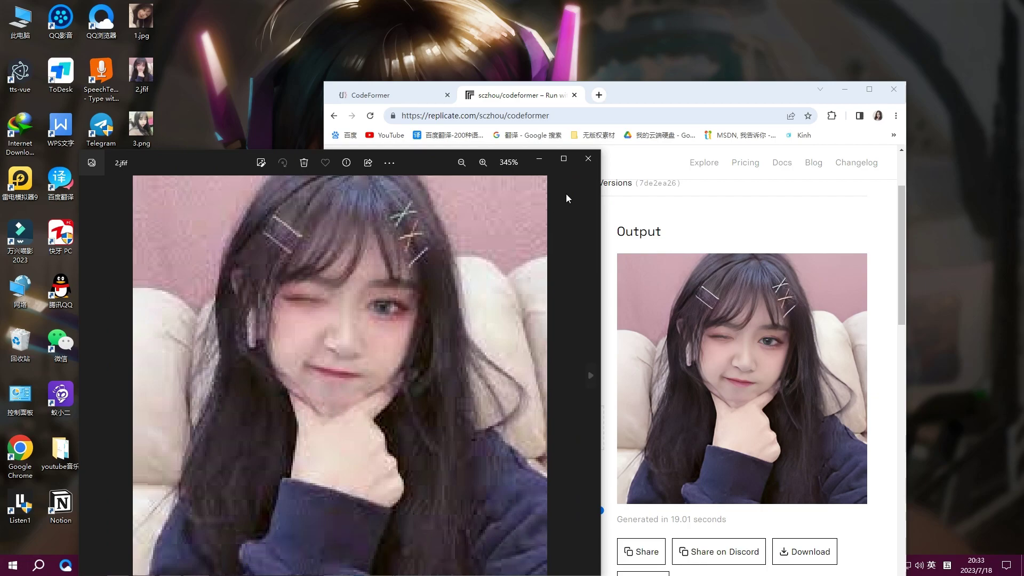
click(588, 158)
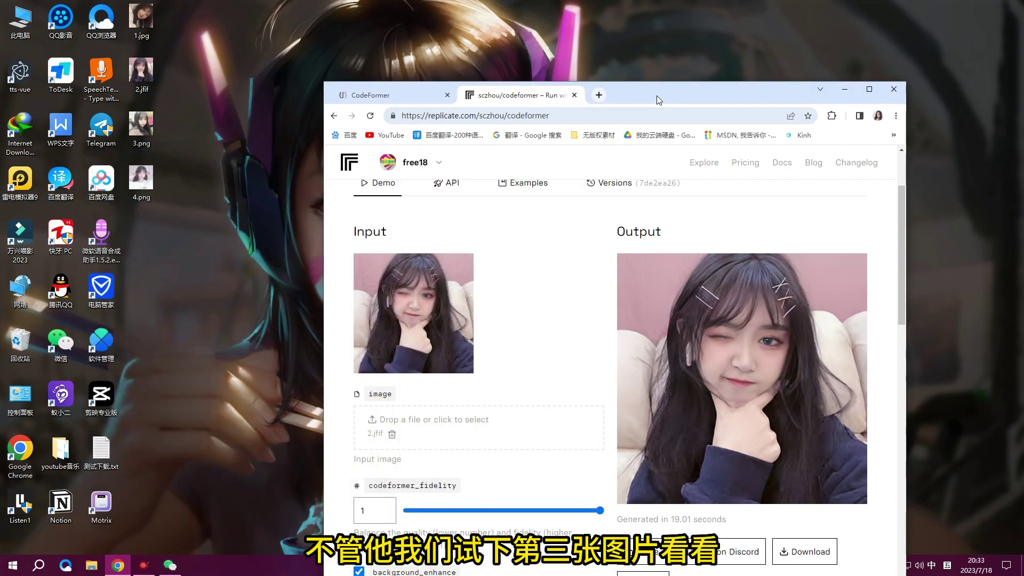
Maximize the browser window and replace the input image 2.jfif with 3.png from the desktop.
double_click(659, 99)
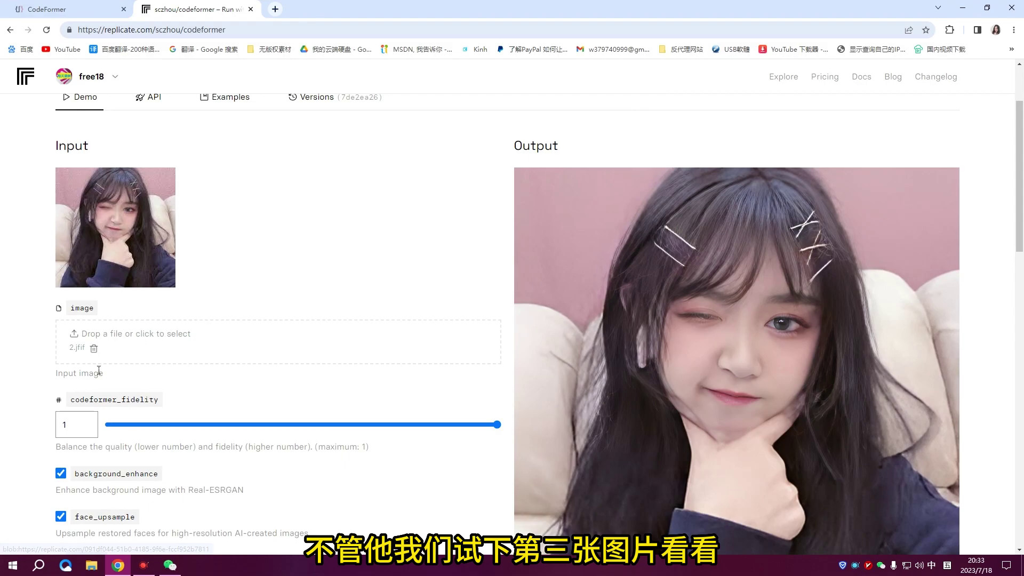
click(94, 348)
click(93, 204)
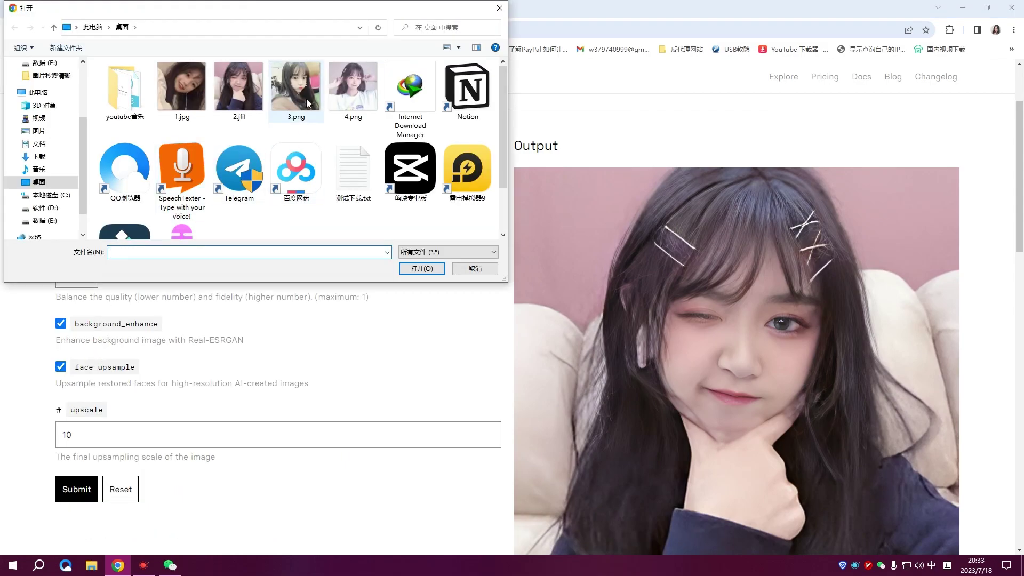
double_click(291, 93)
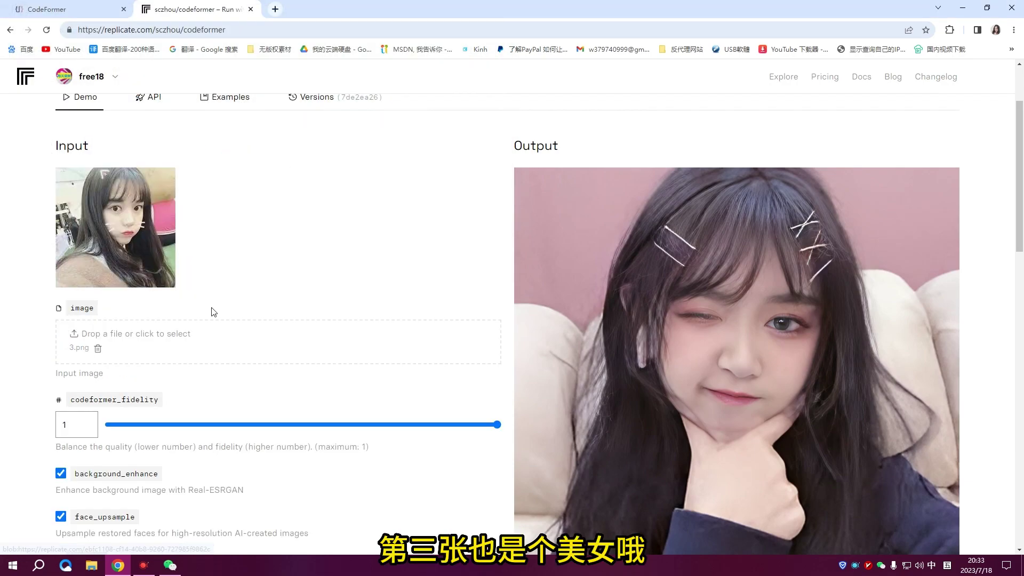
Set the upscale value to 2 and run the restoration on 3.png.
scroll(178, 375, down, 2)
scroll(178, 378, down, 1)
double_click(66, 424)
text(2)
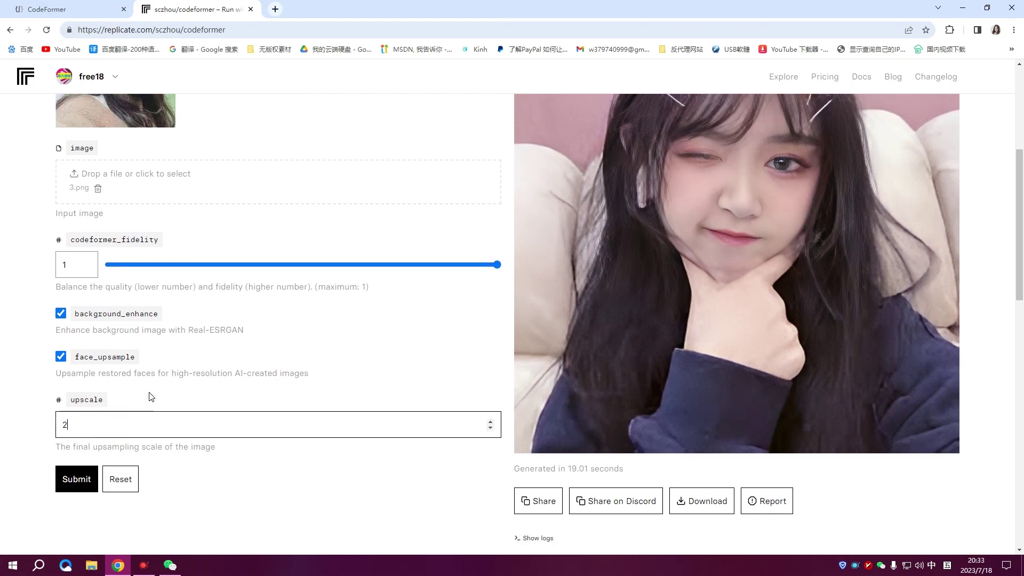
click(86, 482)
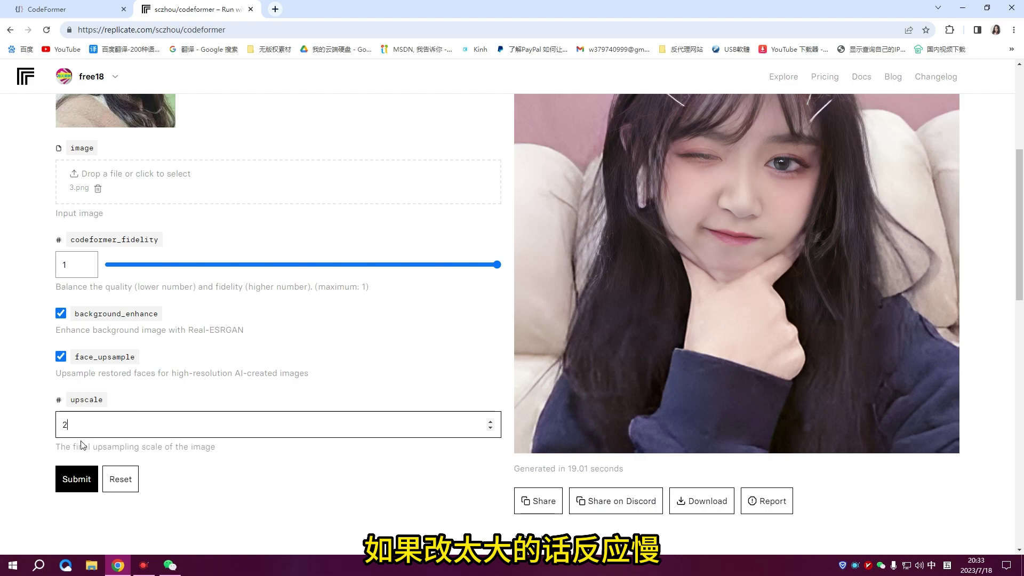
click(79, 490)
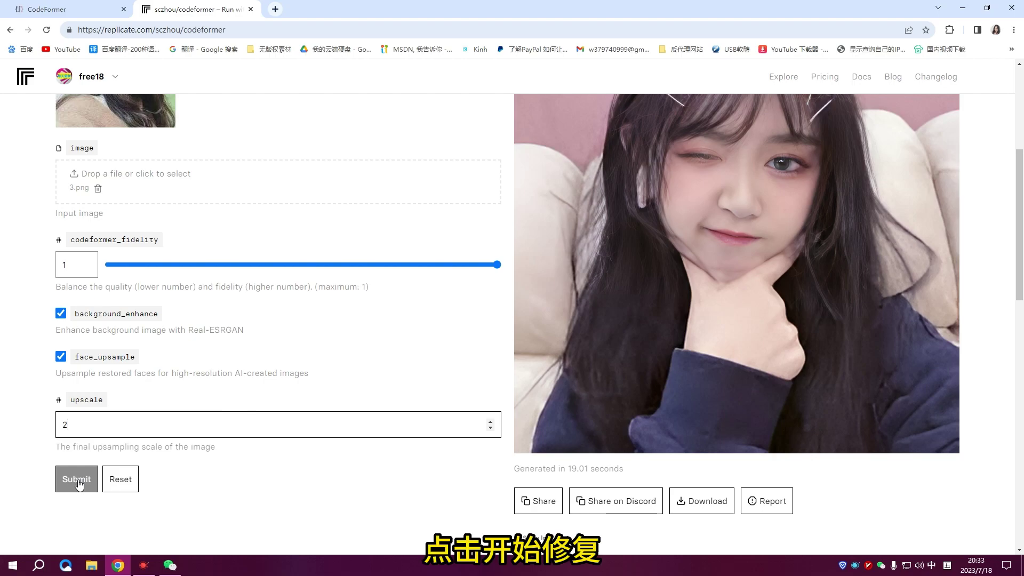
scroll(697, 284, up, 3)
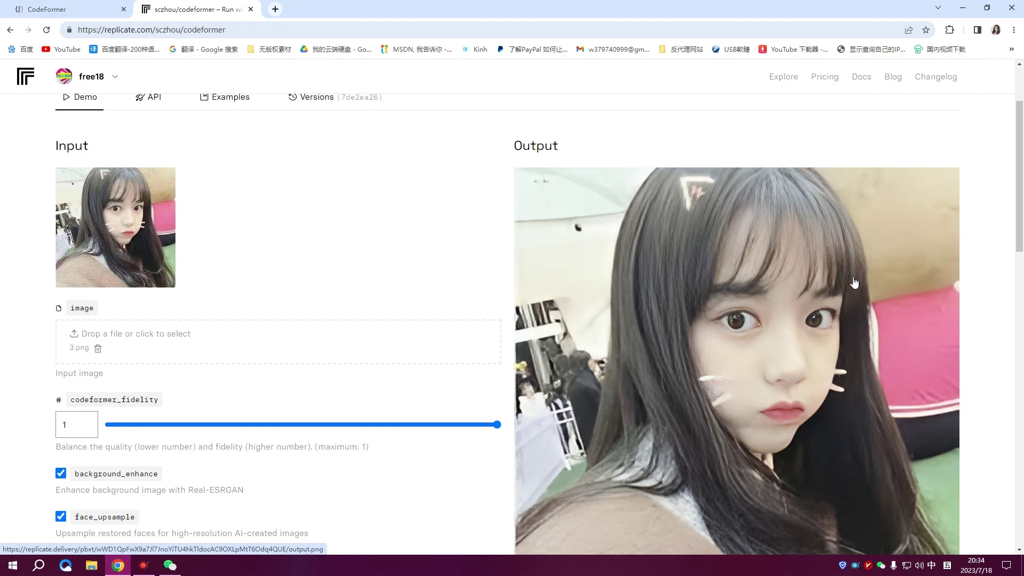
Replace the input image 3.png with 4.png from the desktop and run the restoration on it.
click(98, 348)
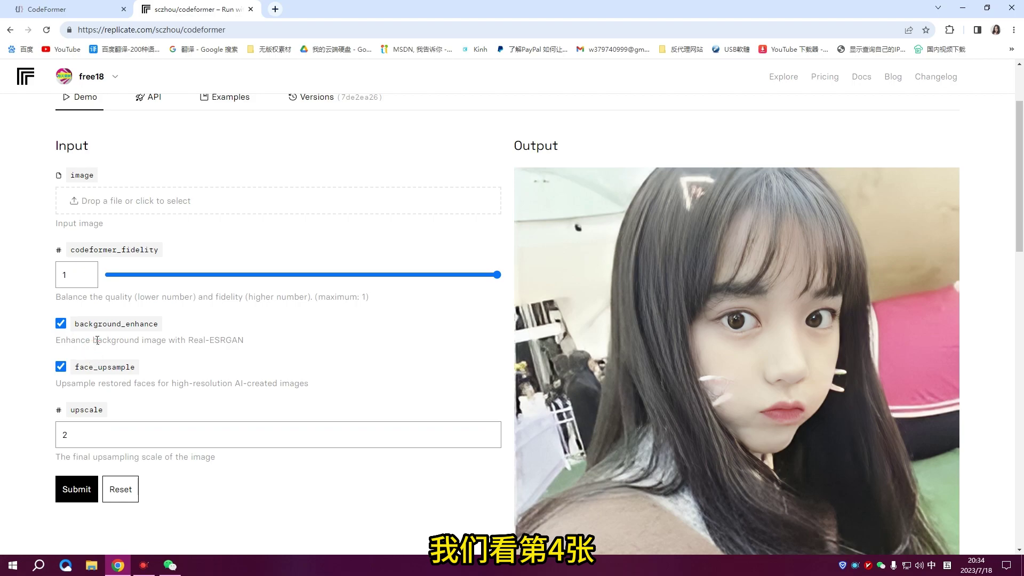
click(89, 207)
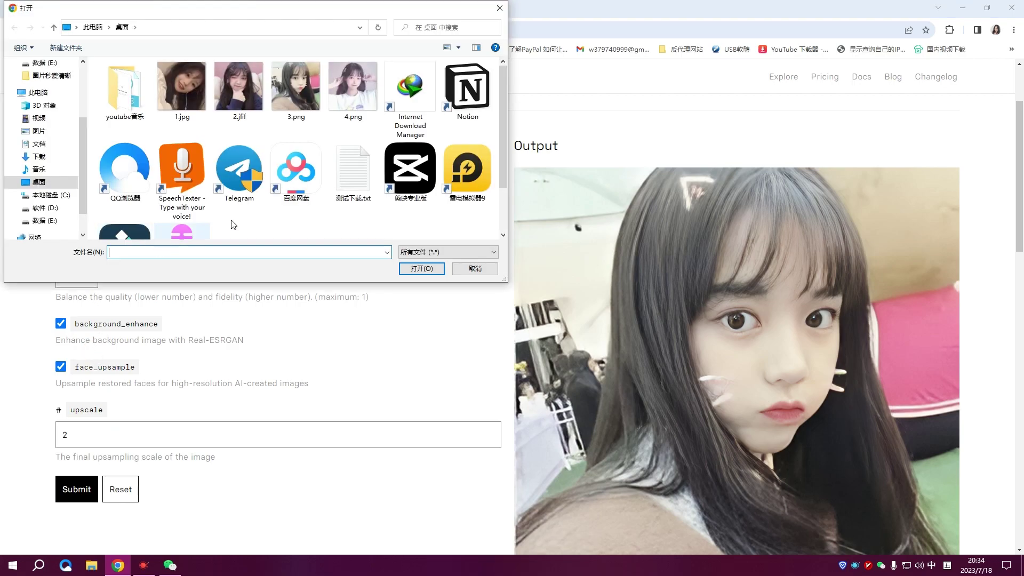
double_click(362, 75)
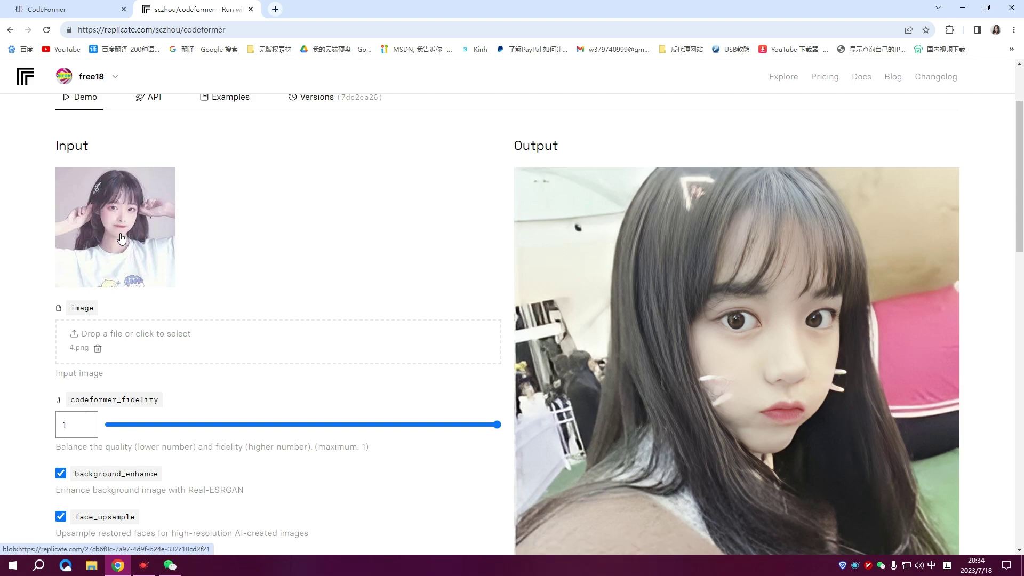
scroll(126, 526, down, 1)
scroll(126, 525, down, 2)
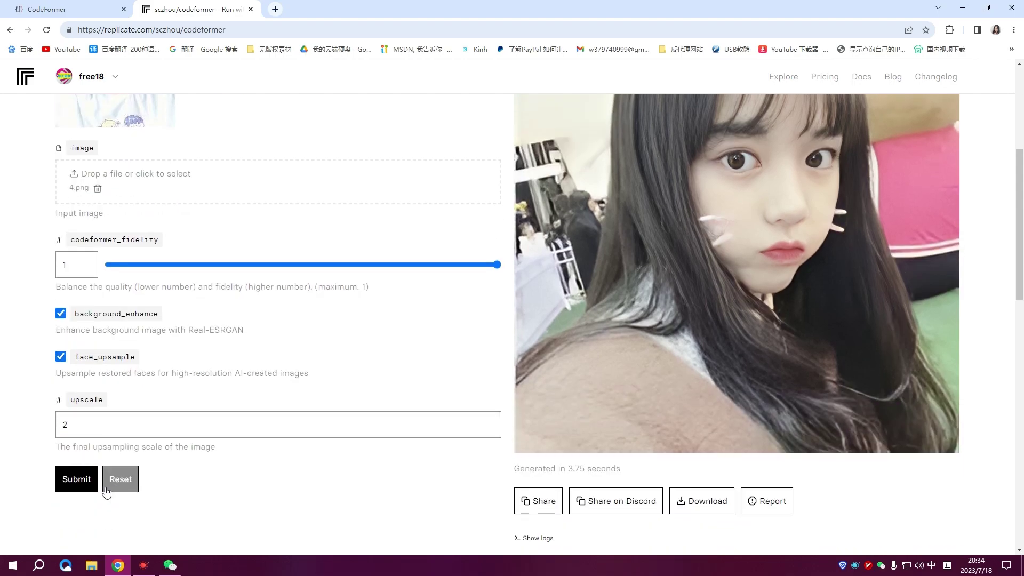
click(78, 479)
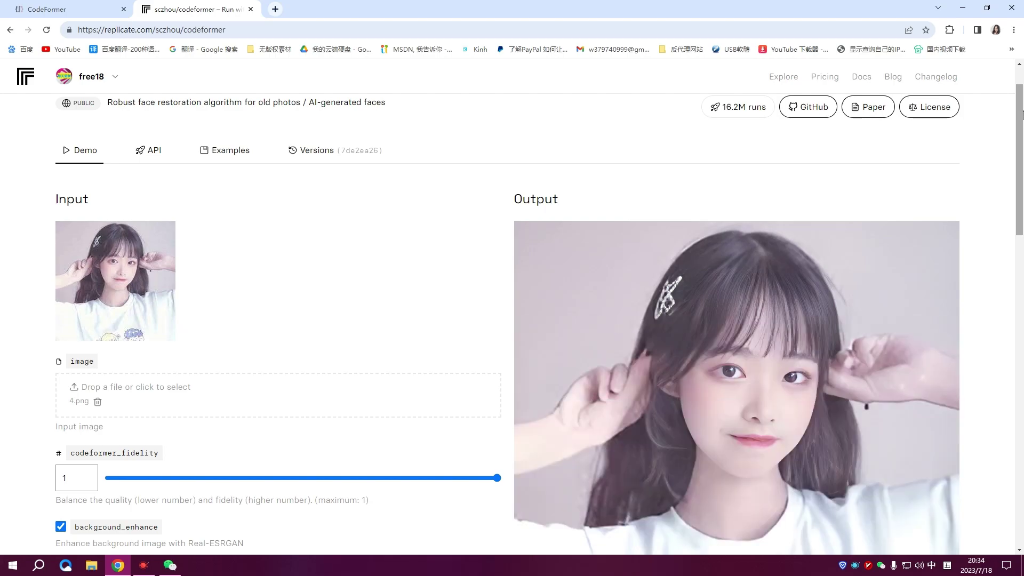
Examine the restored output of 4.png and its download option, and close the browser.
scroll(953, 231, down, 2)
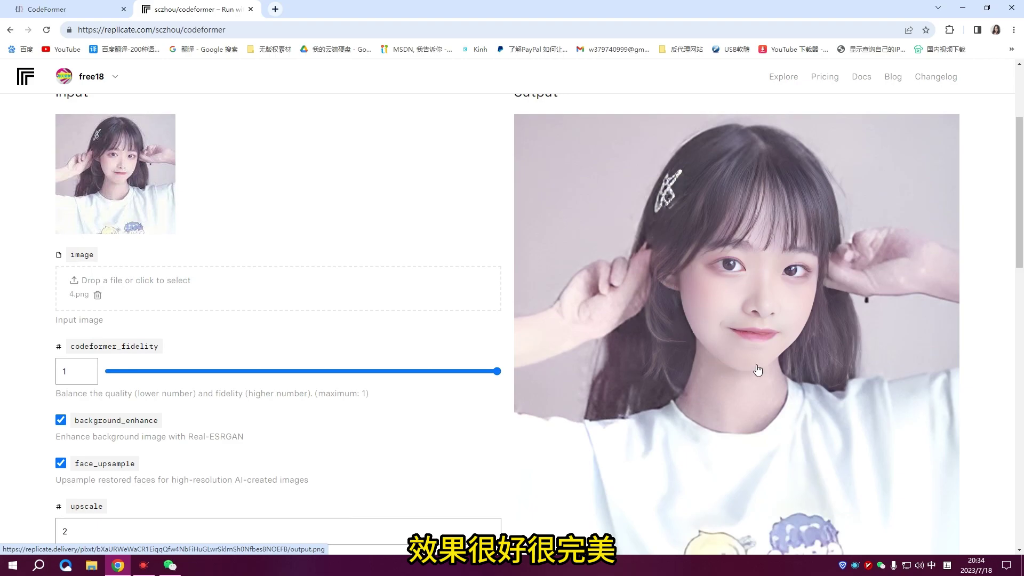
scroll(756, 384, down, 4)
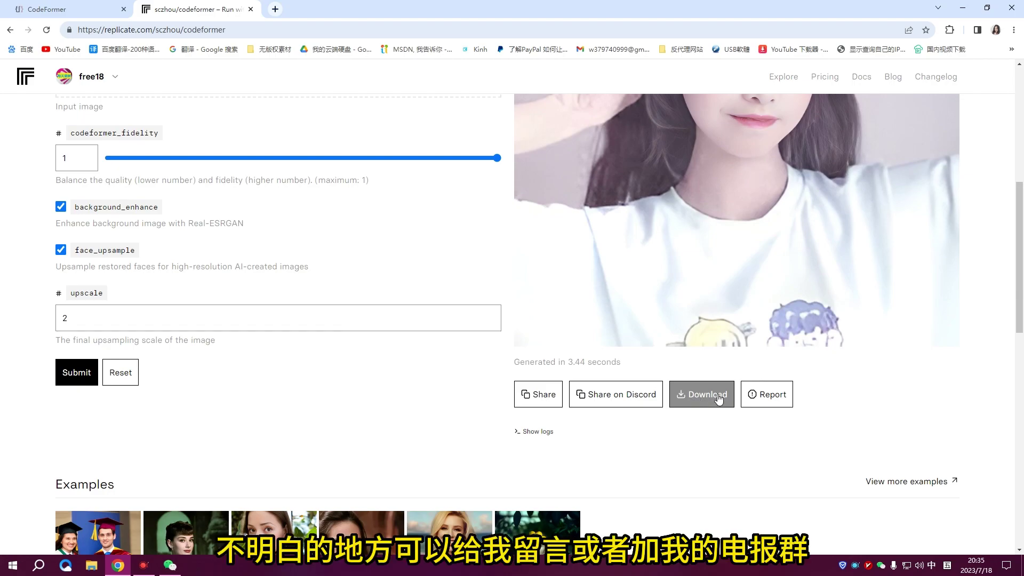
scroll(709, 397, up, 5)
scroll(725, 377, down, 1)
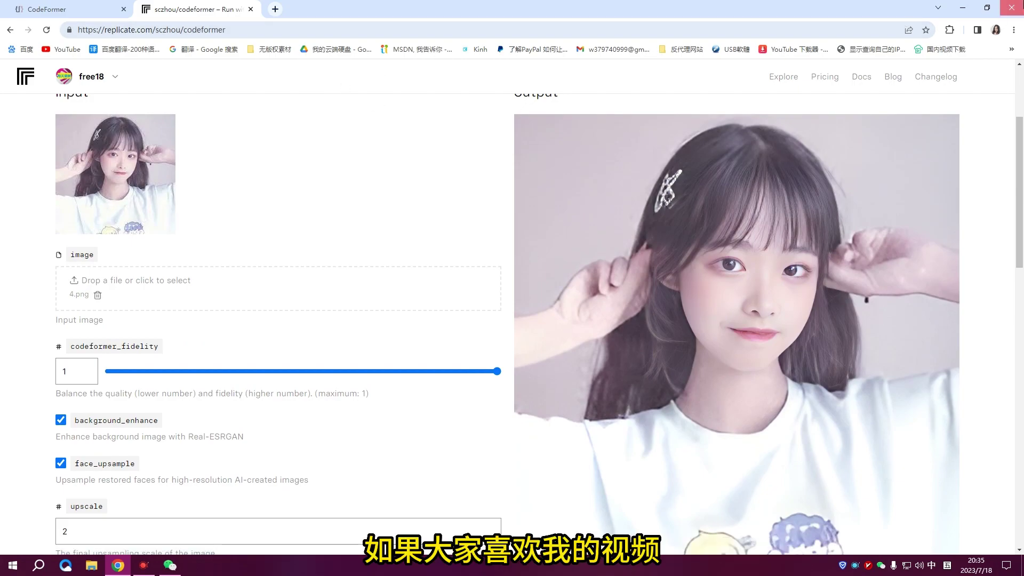
click(1018, 6)
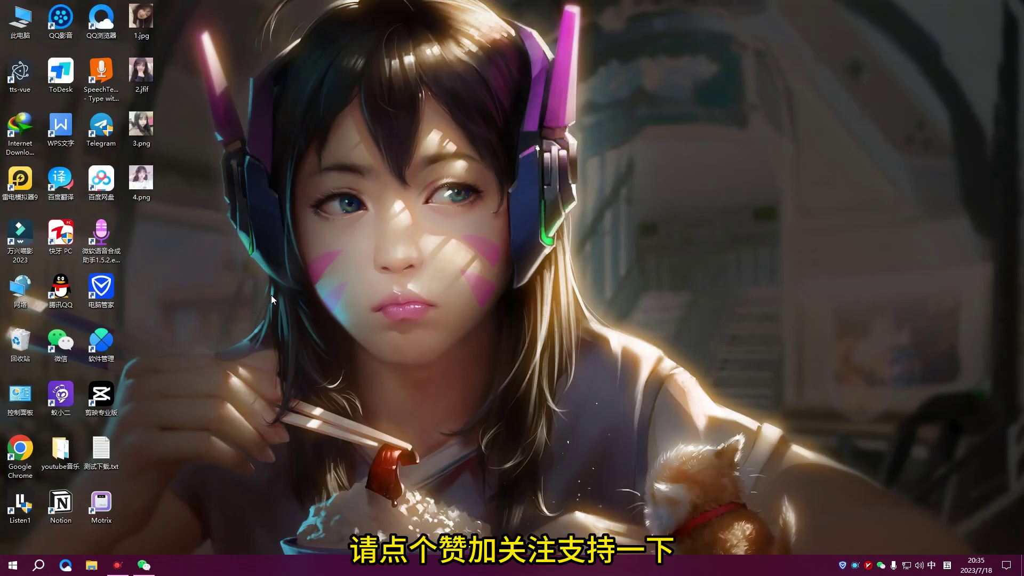